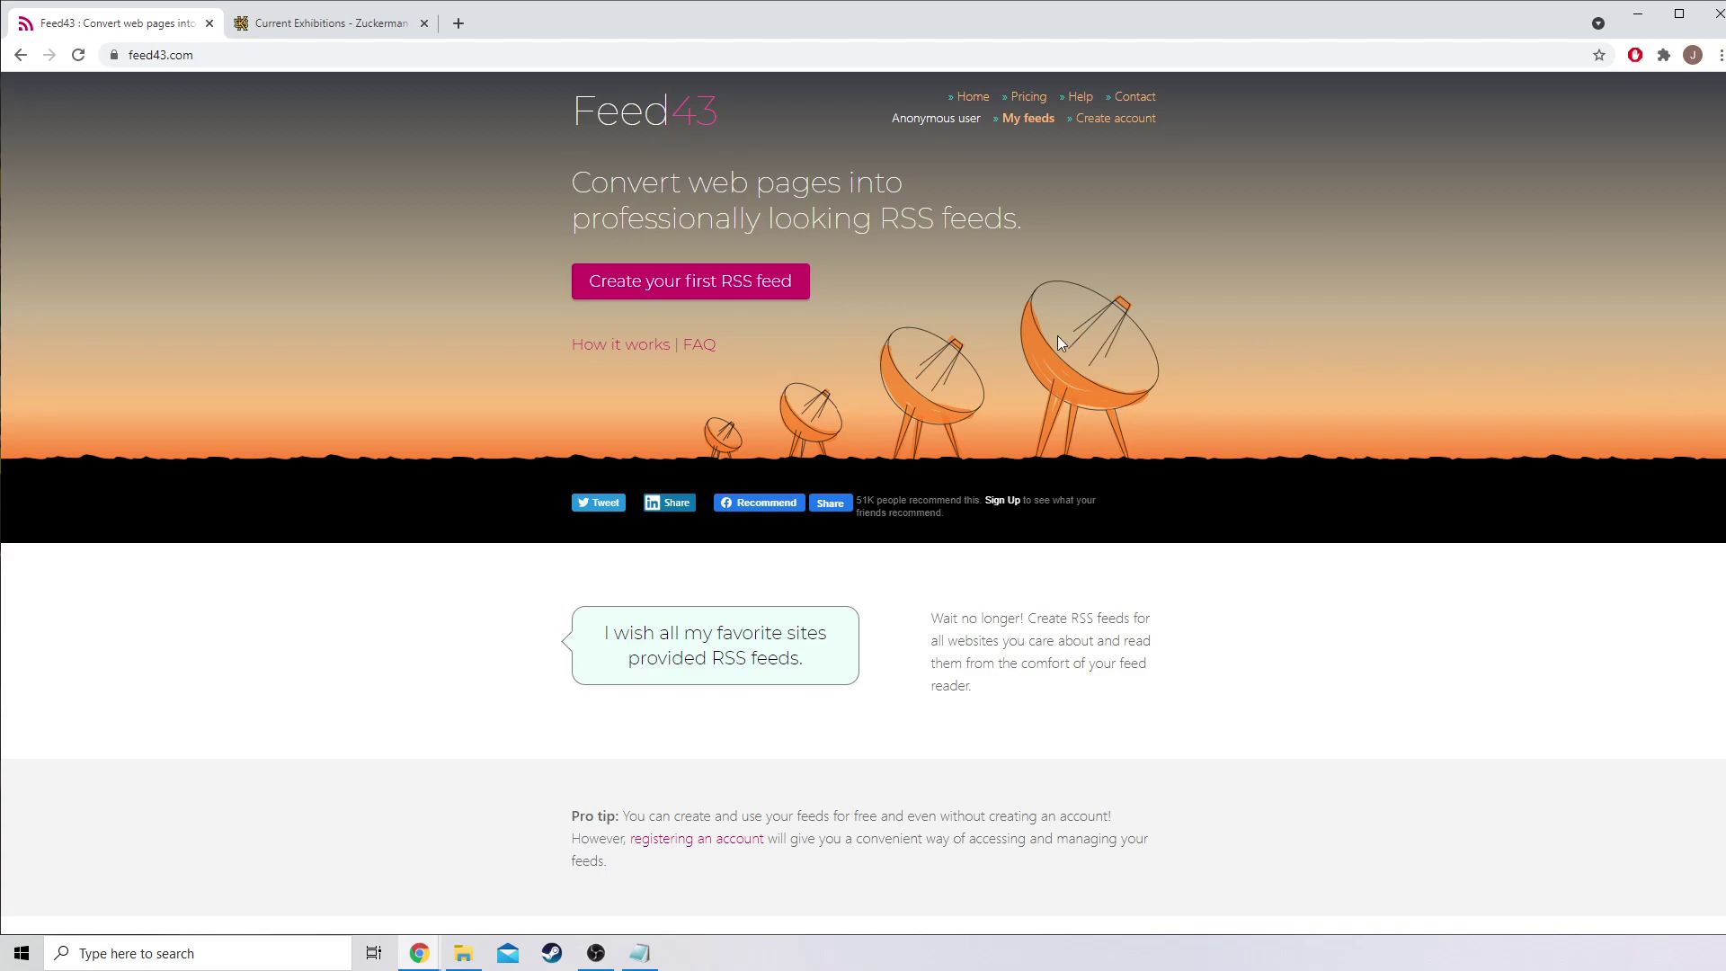
# - Examine the first exhibition's title and dates on the Zuckerman Museum of Art's Current Exhibitions page
pyautogui.click(348, 24)
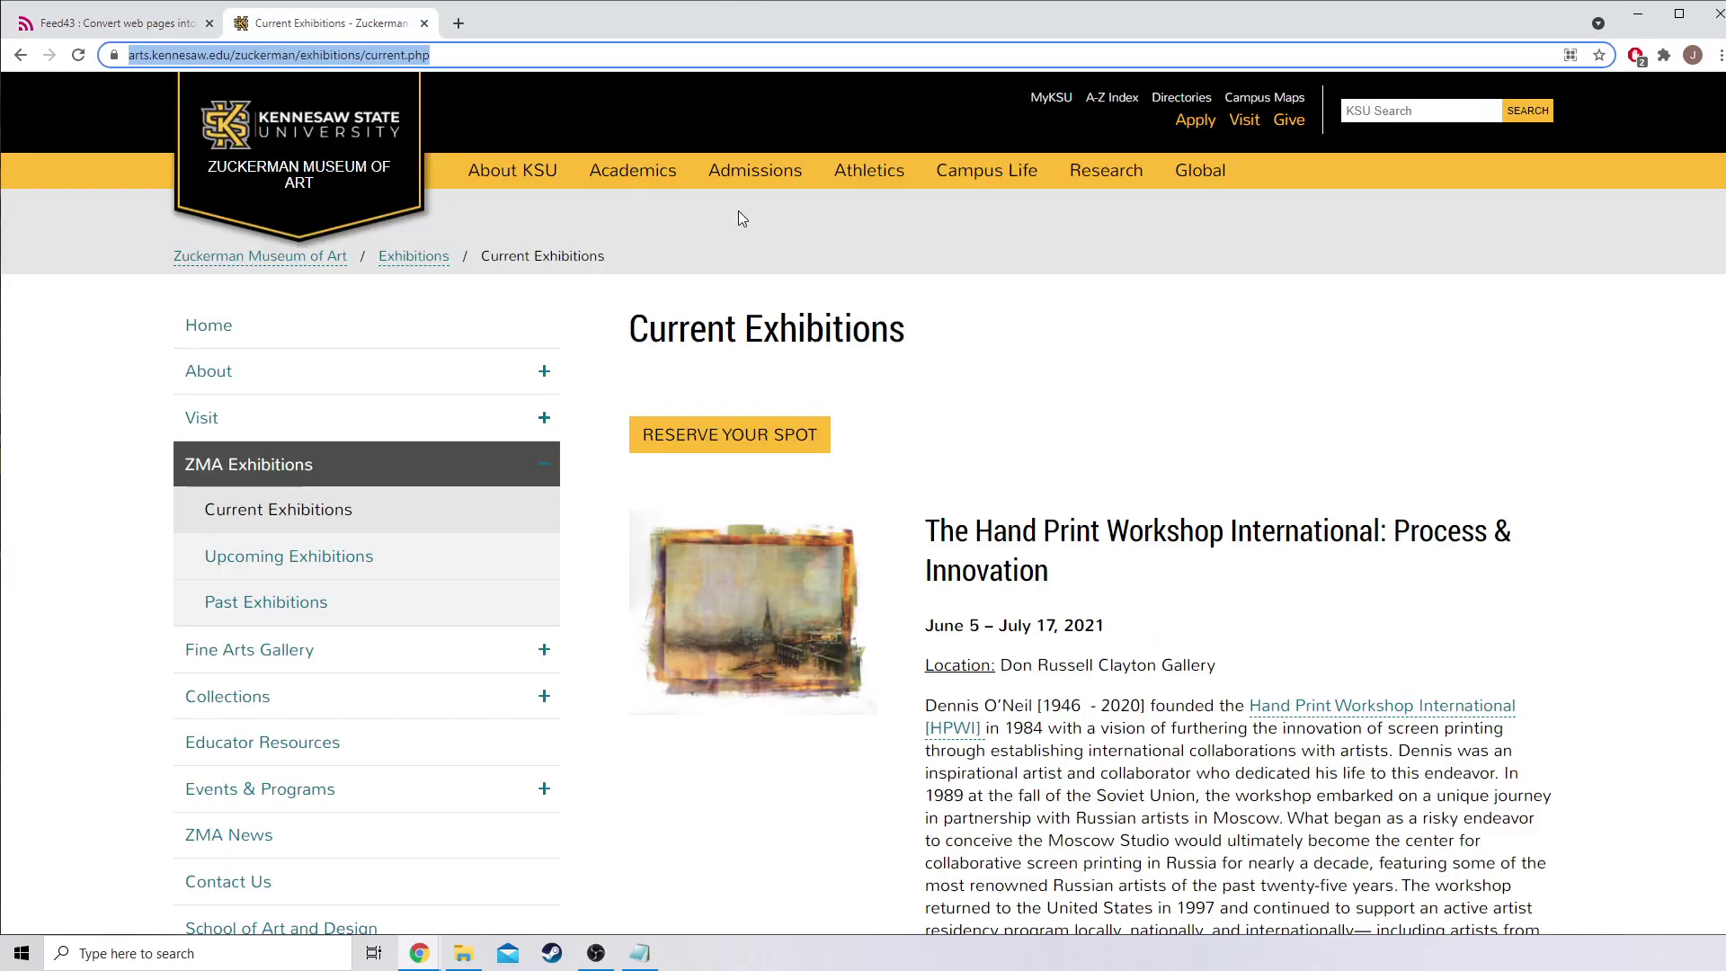
pyautogui.click(467, 55)
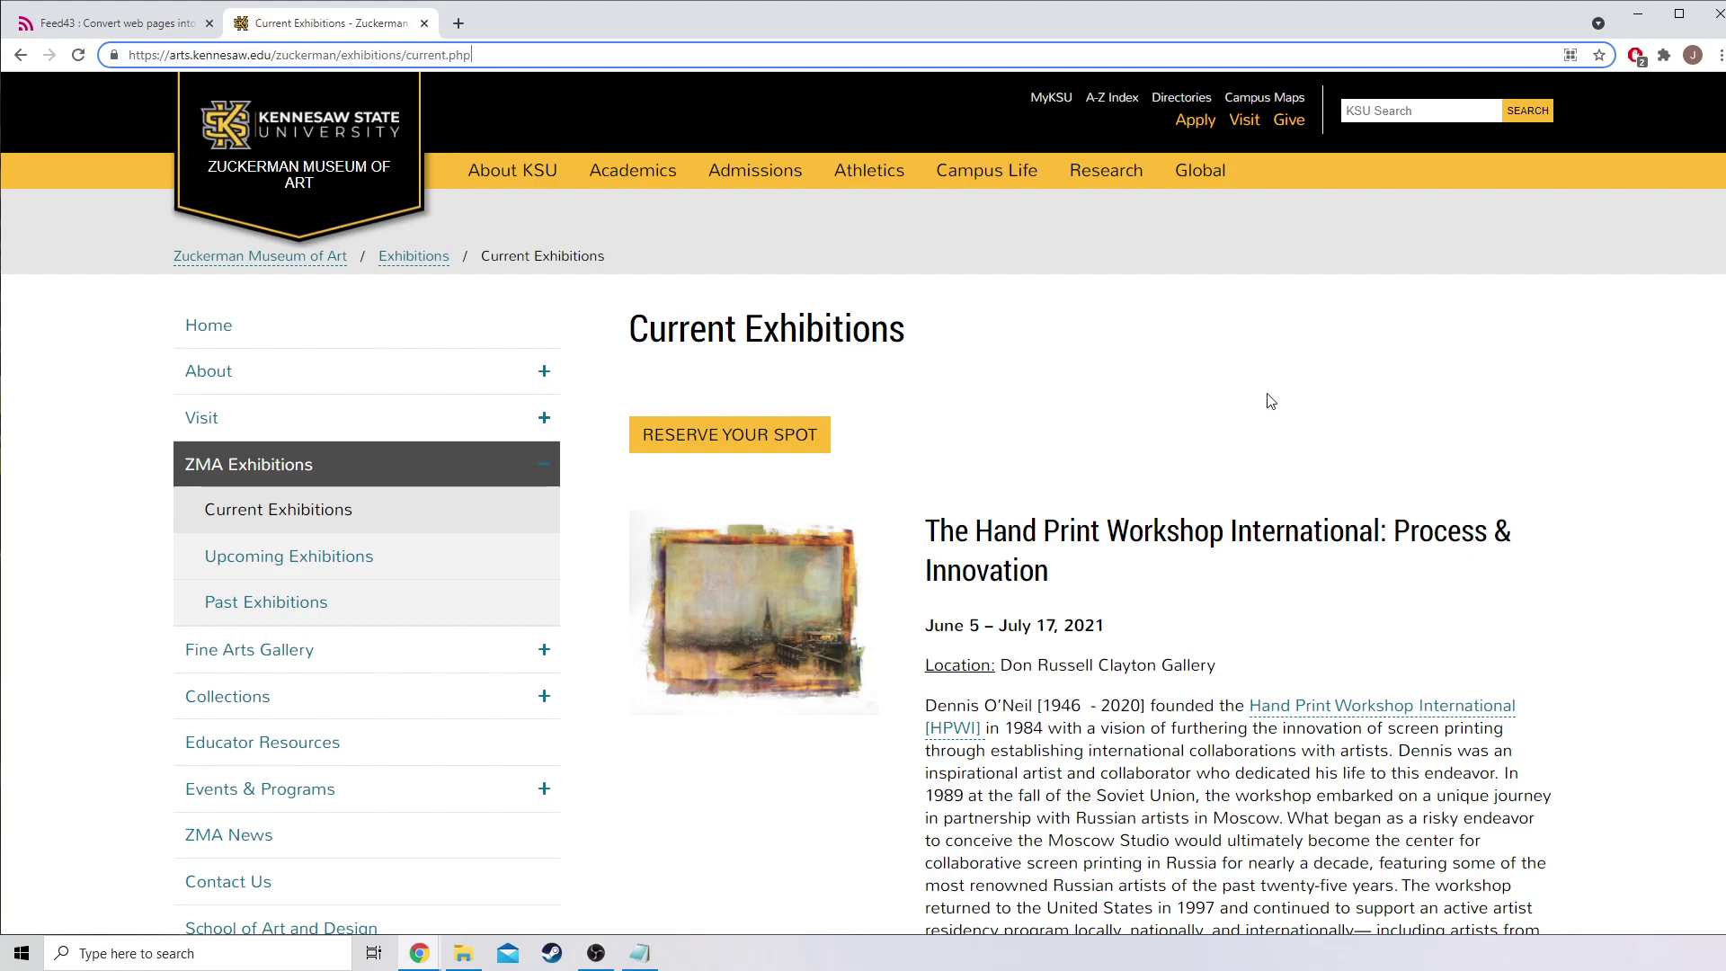
pyautogui.scroll(-3, 1264, 400)
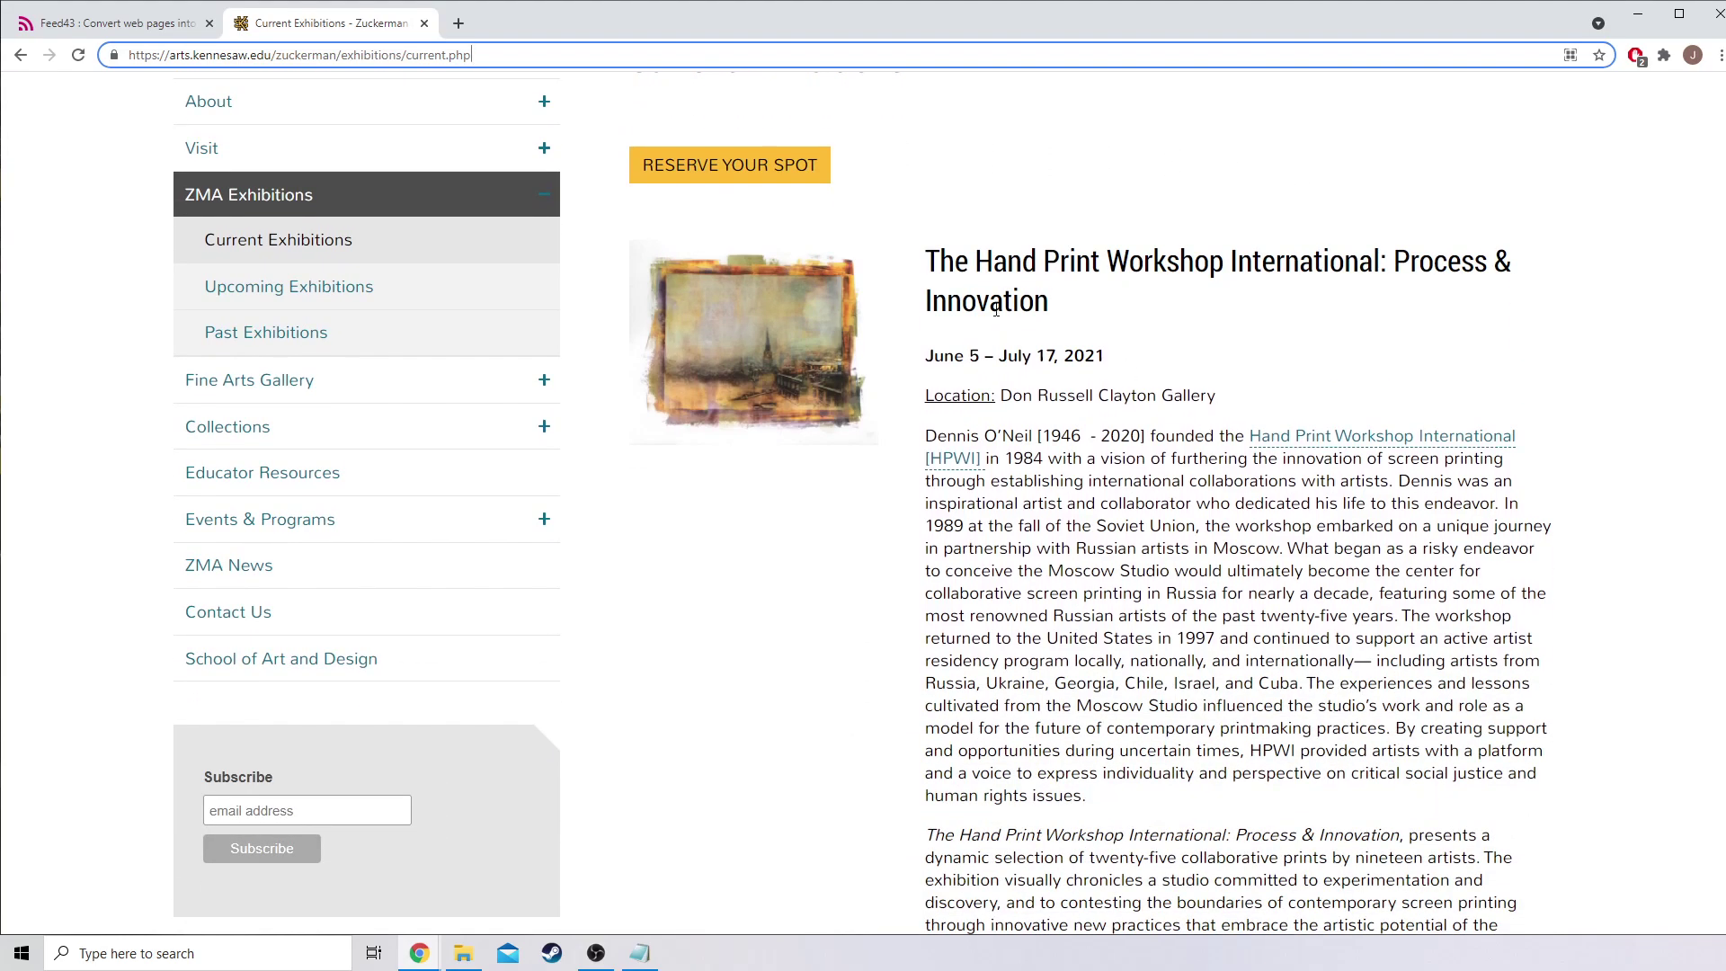
pyautogui.moveTo(935, 260); pyautogui.dragTo(1254, 308)
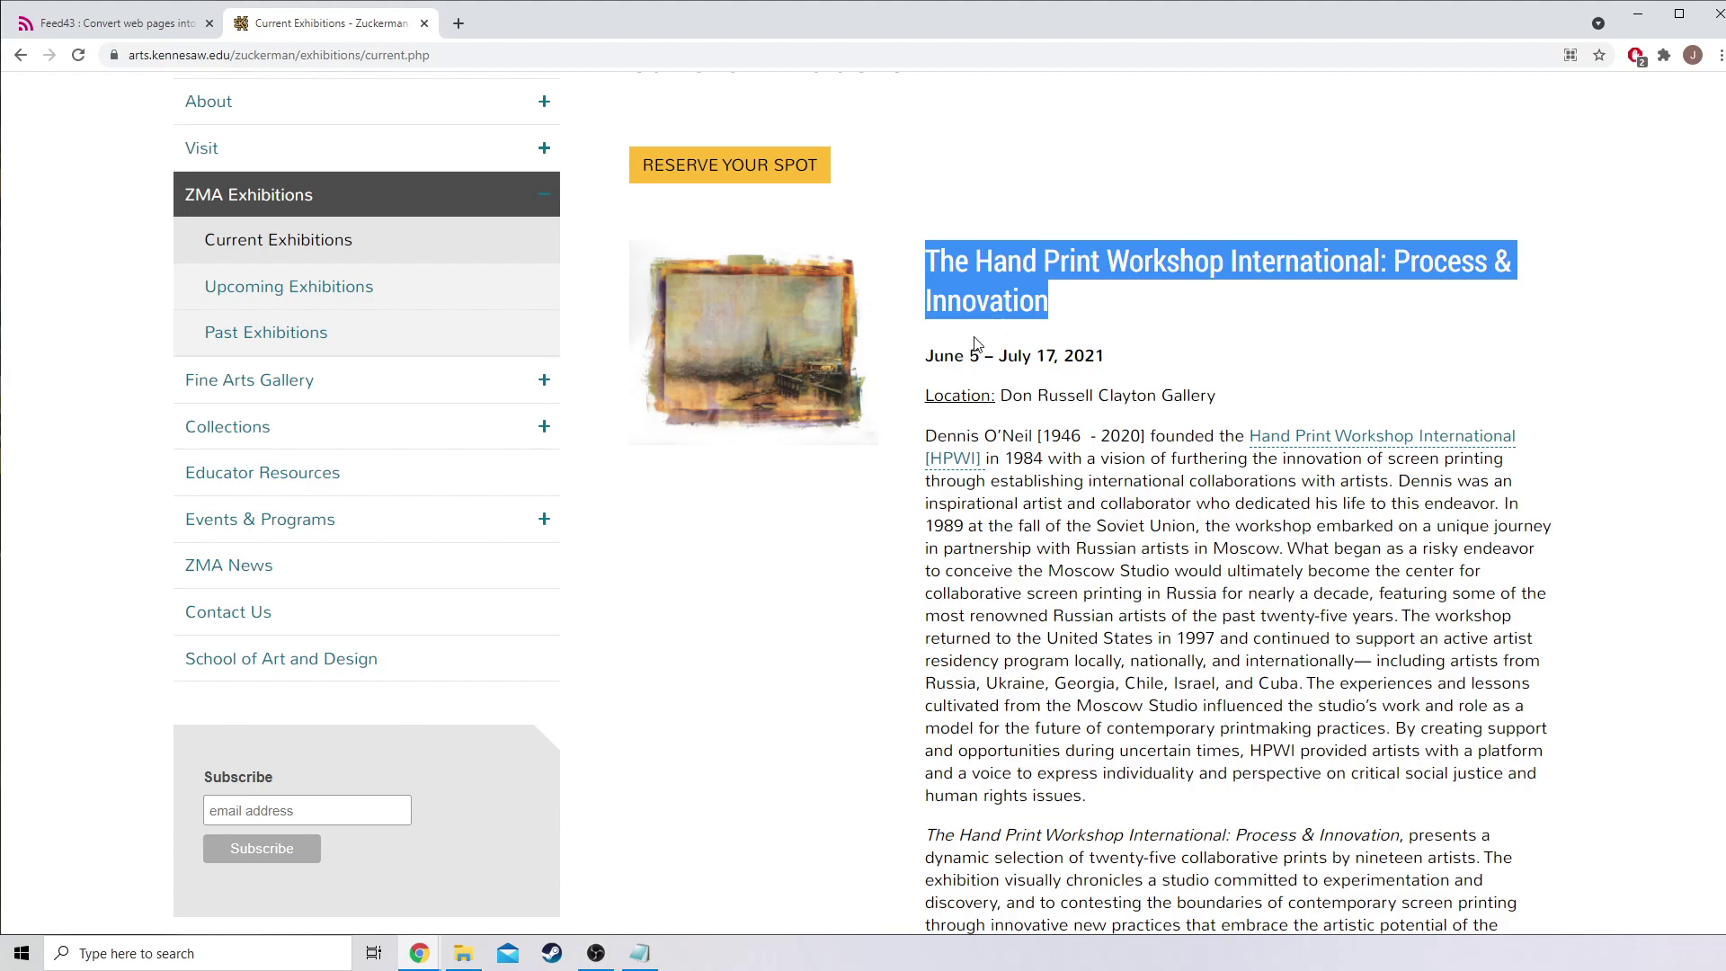
pyautogui.moveTo(935, 355); pyautogui.dragTo(1174, 370)
pyautogui.click(1177, 373)
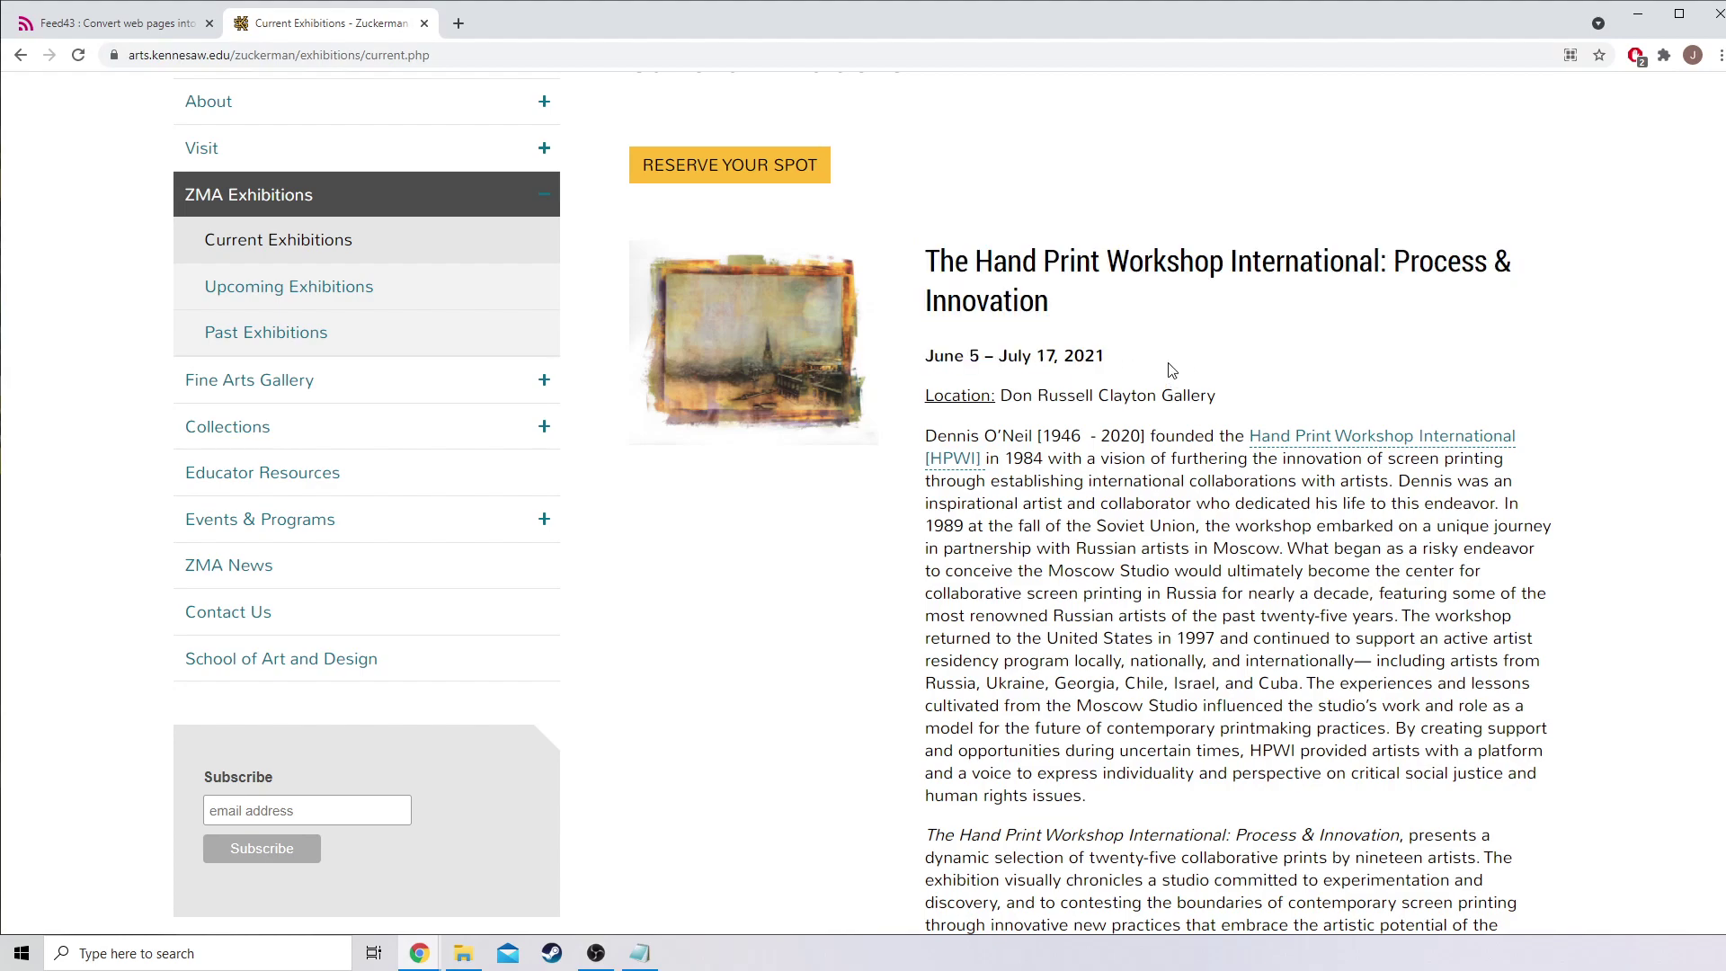
# - Copy the Current Exhibitions page address and start creating a new RSS feed in Feed43
pyautogui.click(365, 56)
pyautogui.rightClick(360, 57)
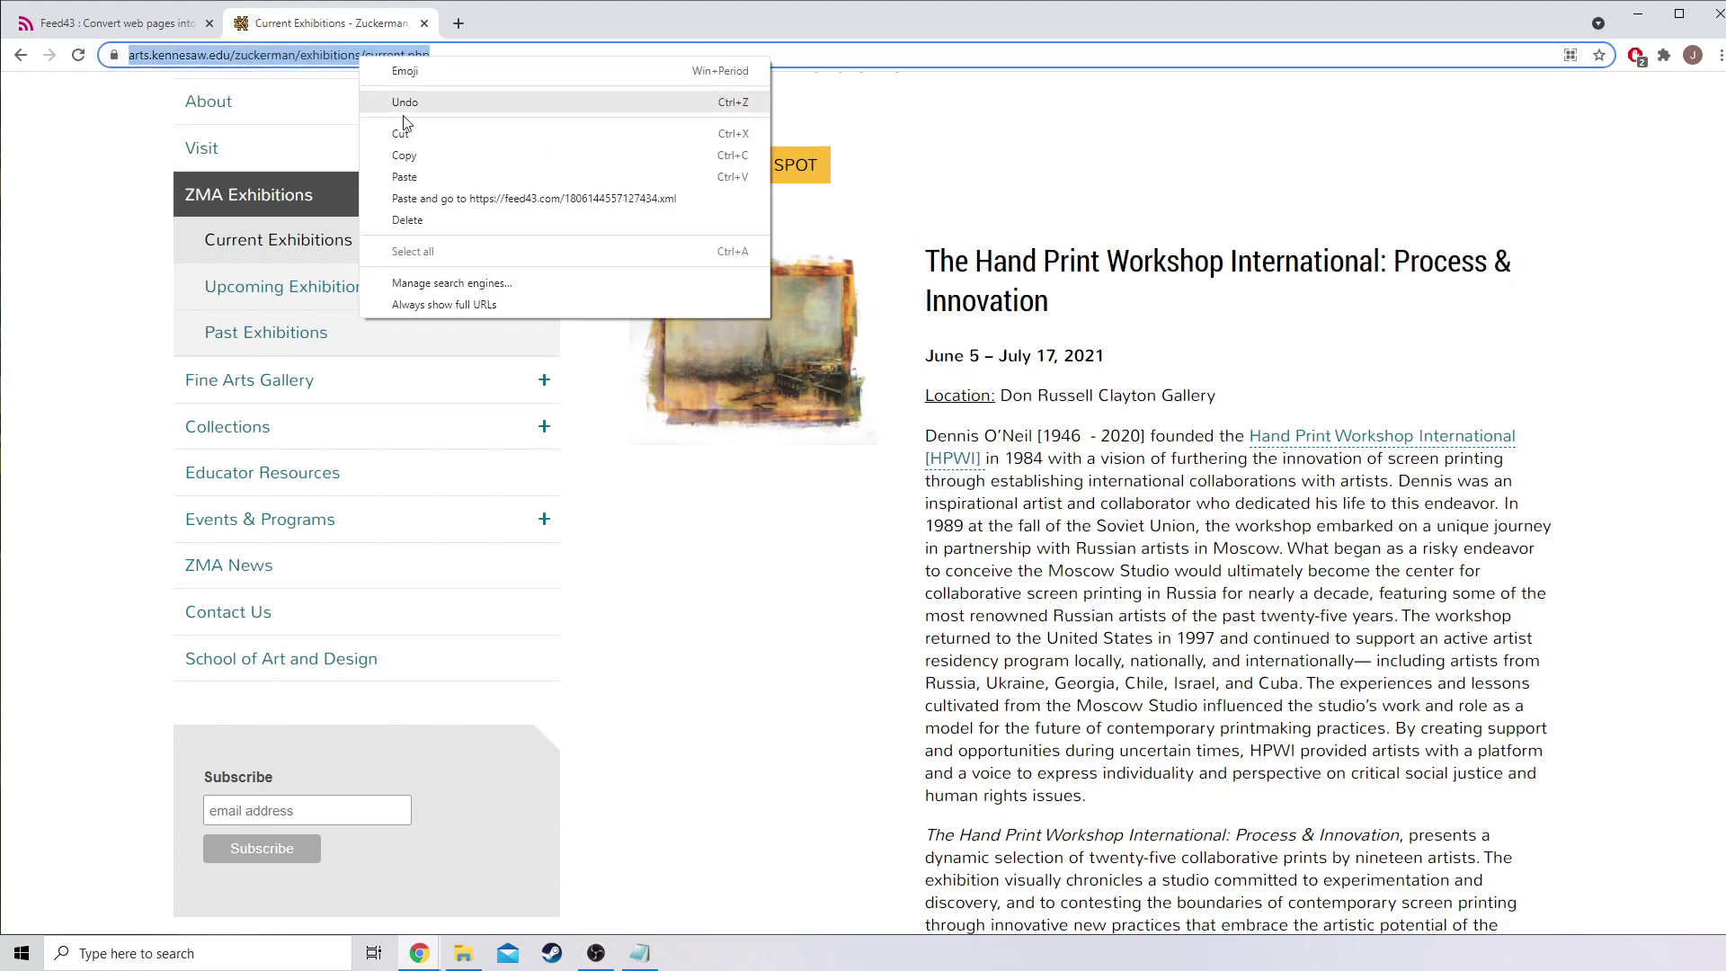
pyautogui.click(419, 155)
pyautogui.click(165, 25)
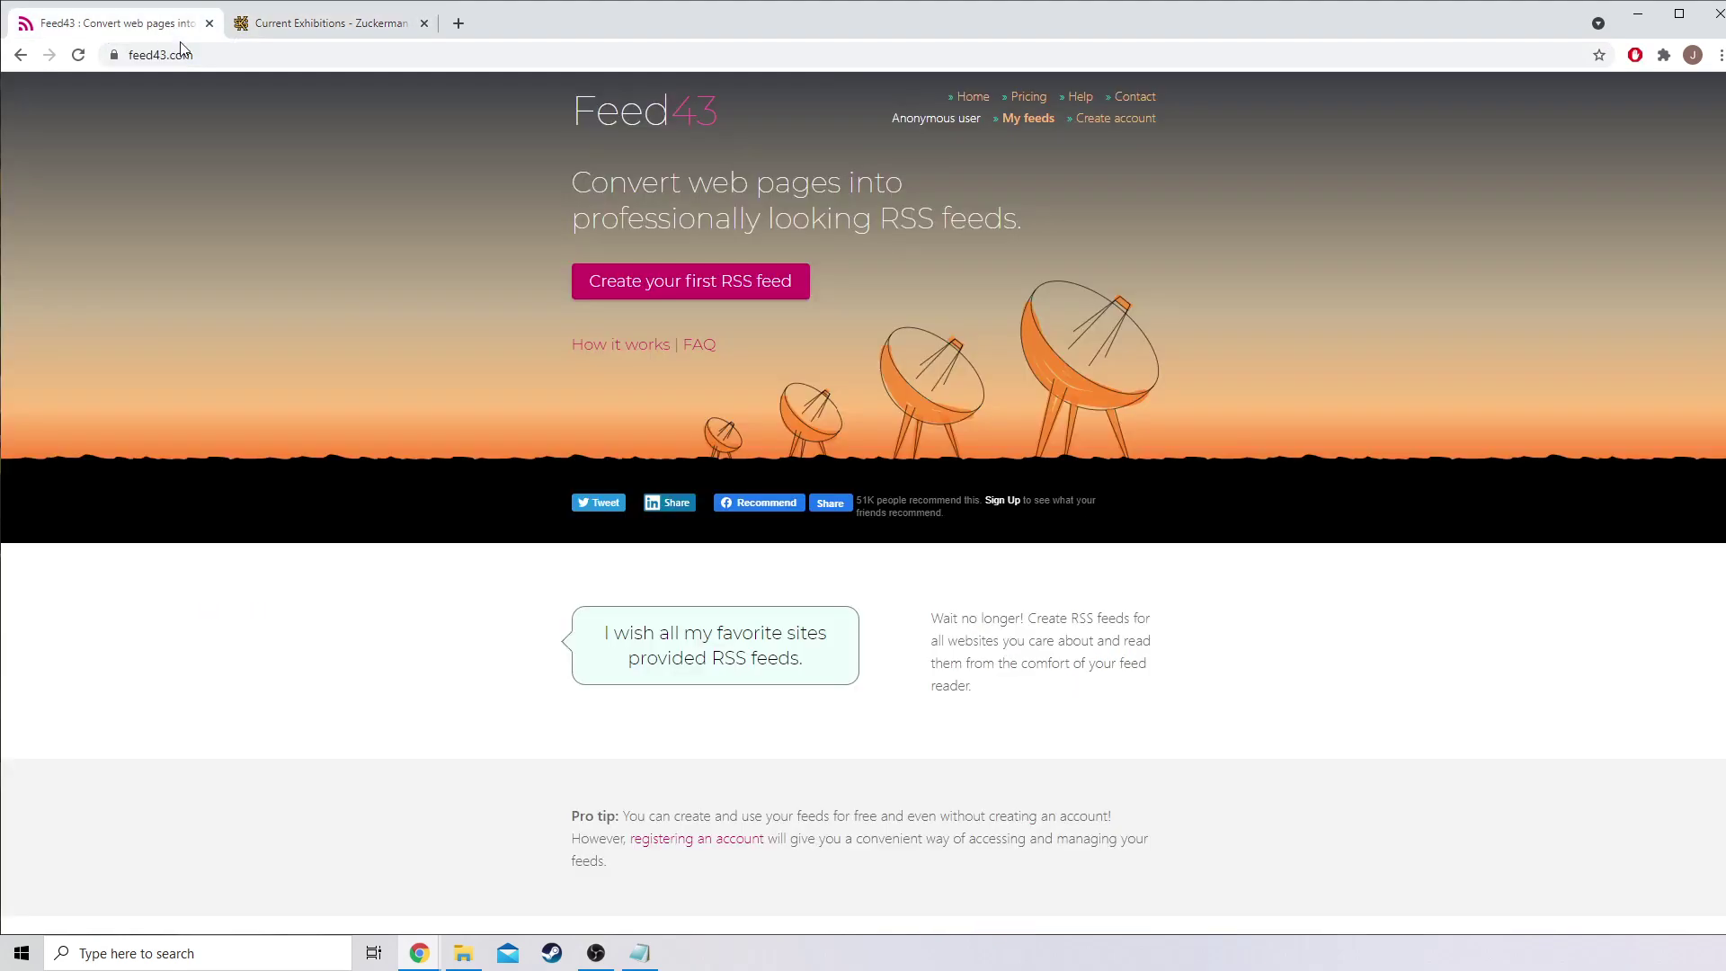
pyautogui.click(782, 286)
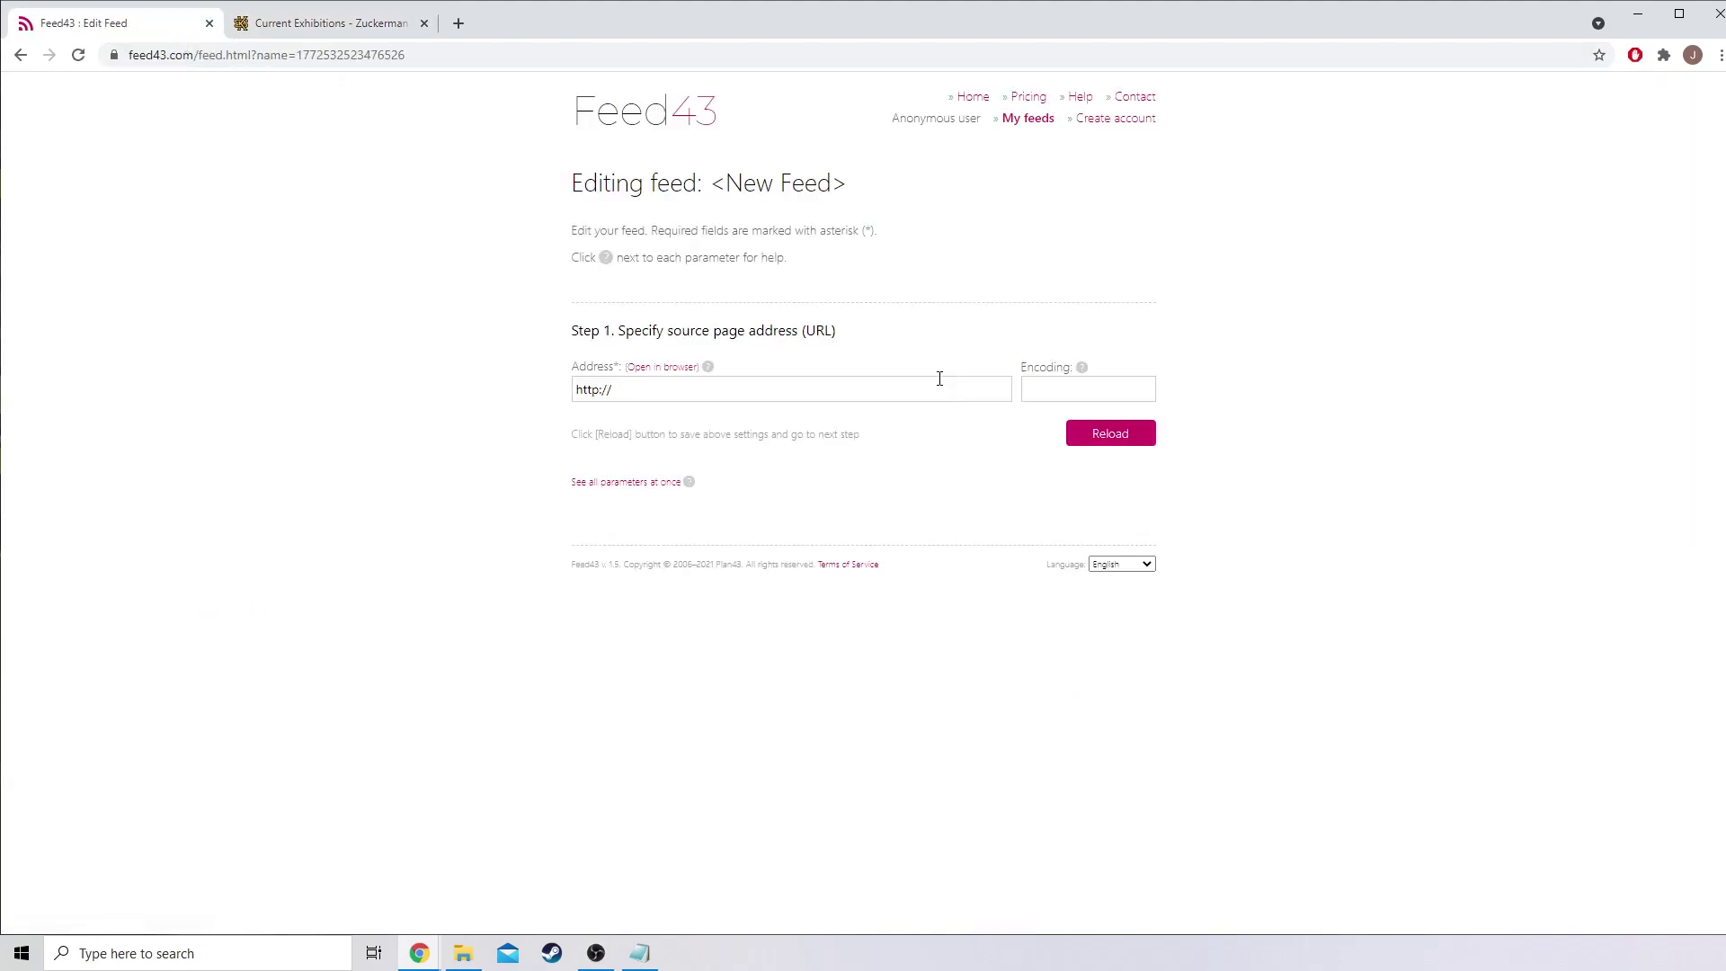
pyautogui.click(614, 382)
pyautogui.press('BackSpace')
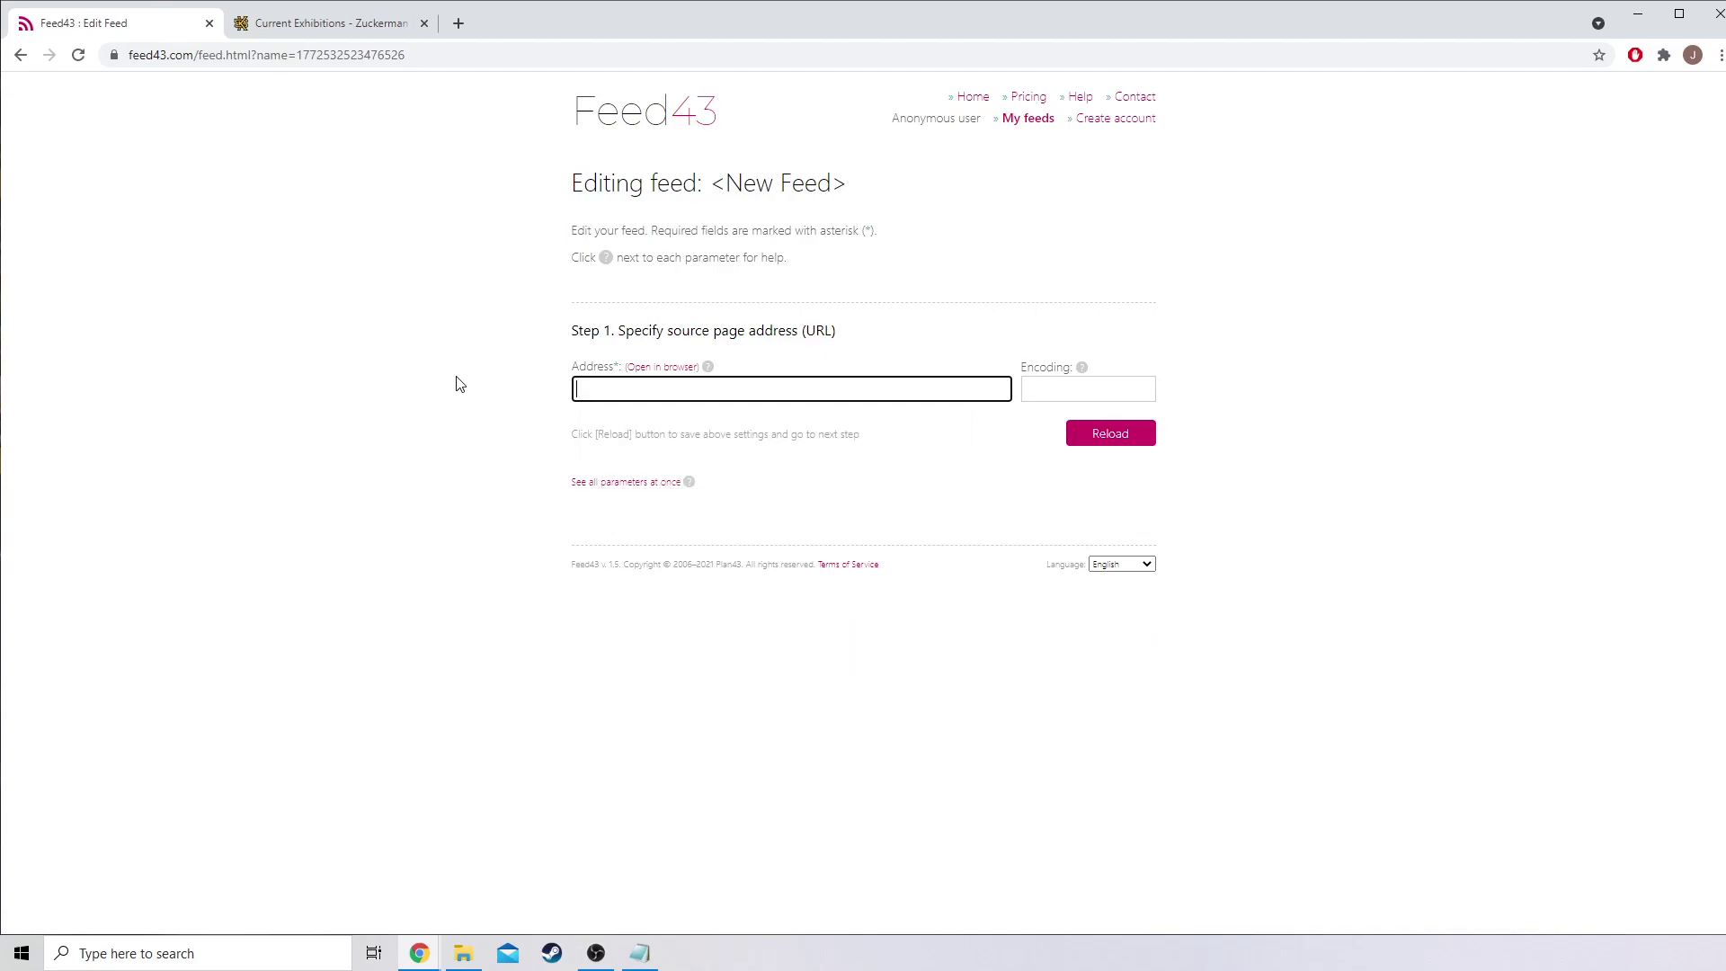
pyautogui.rightClick(621, 395)
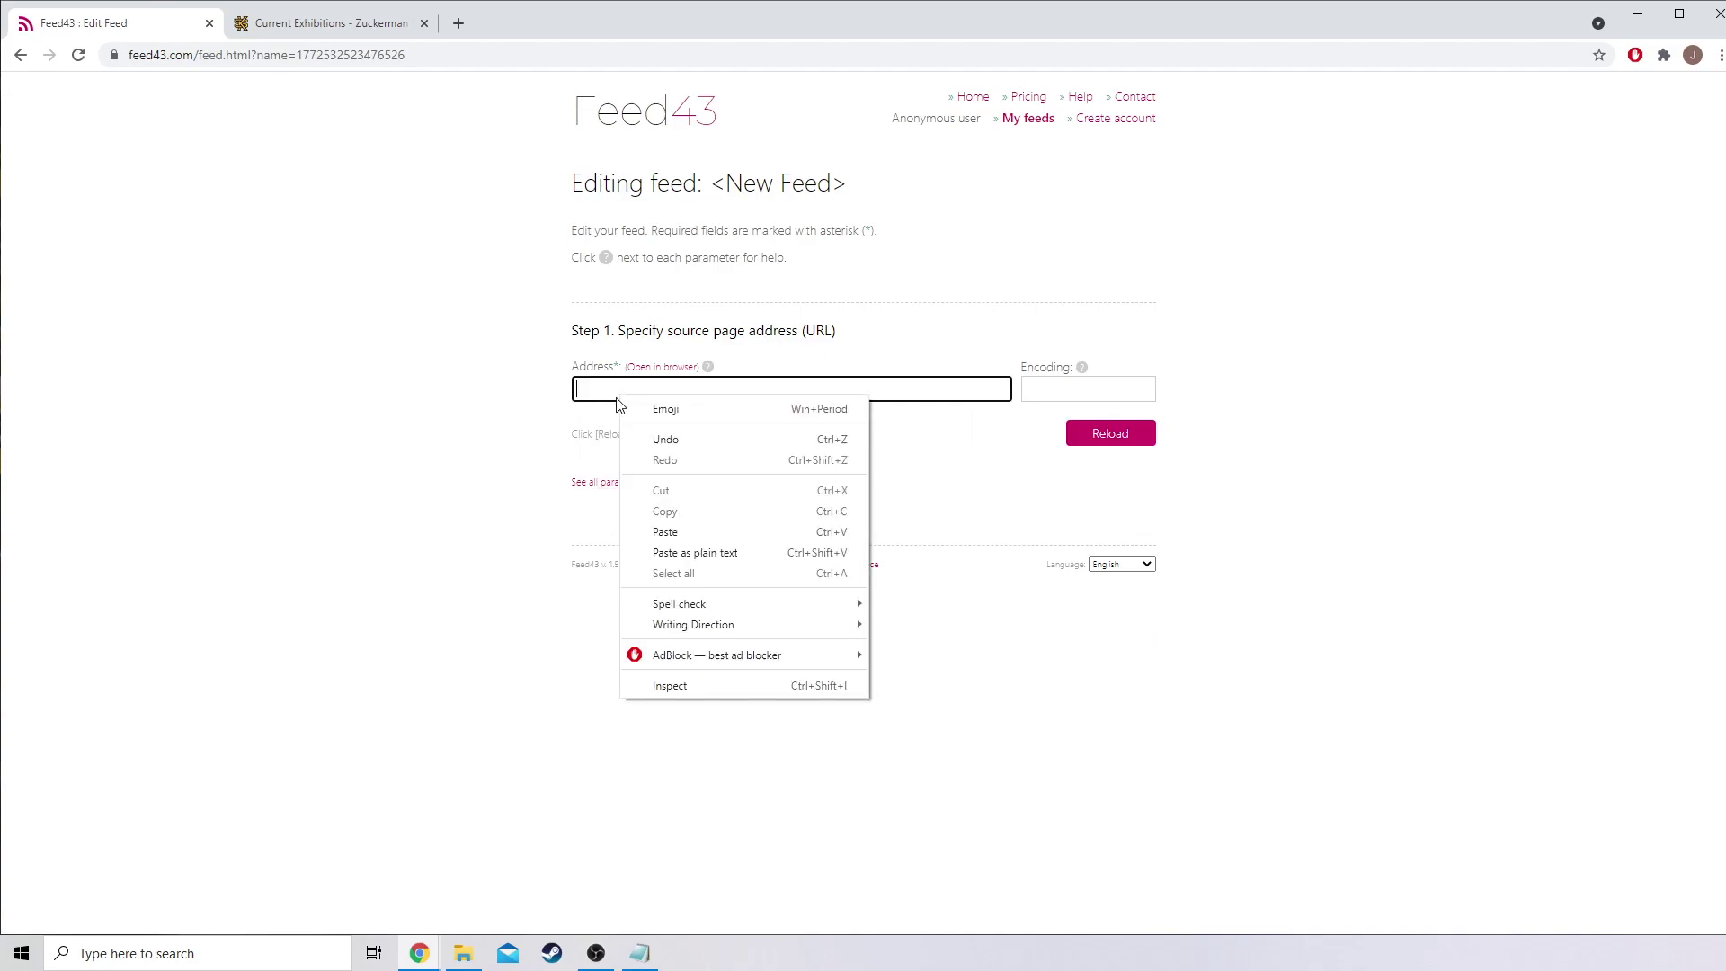
pyautogui.click(697, 529)
pyautogui.click(1091, 443)
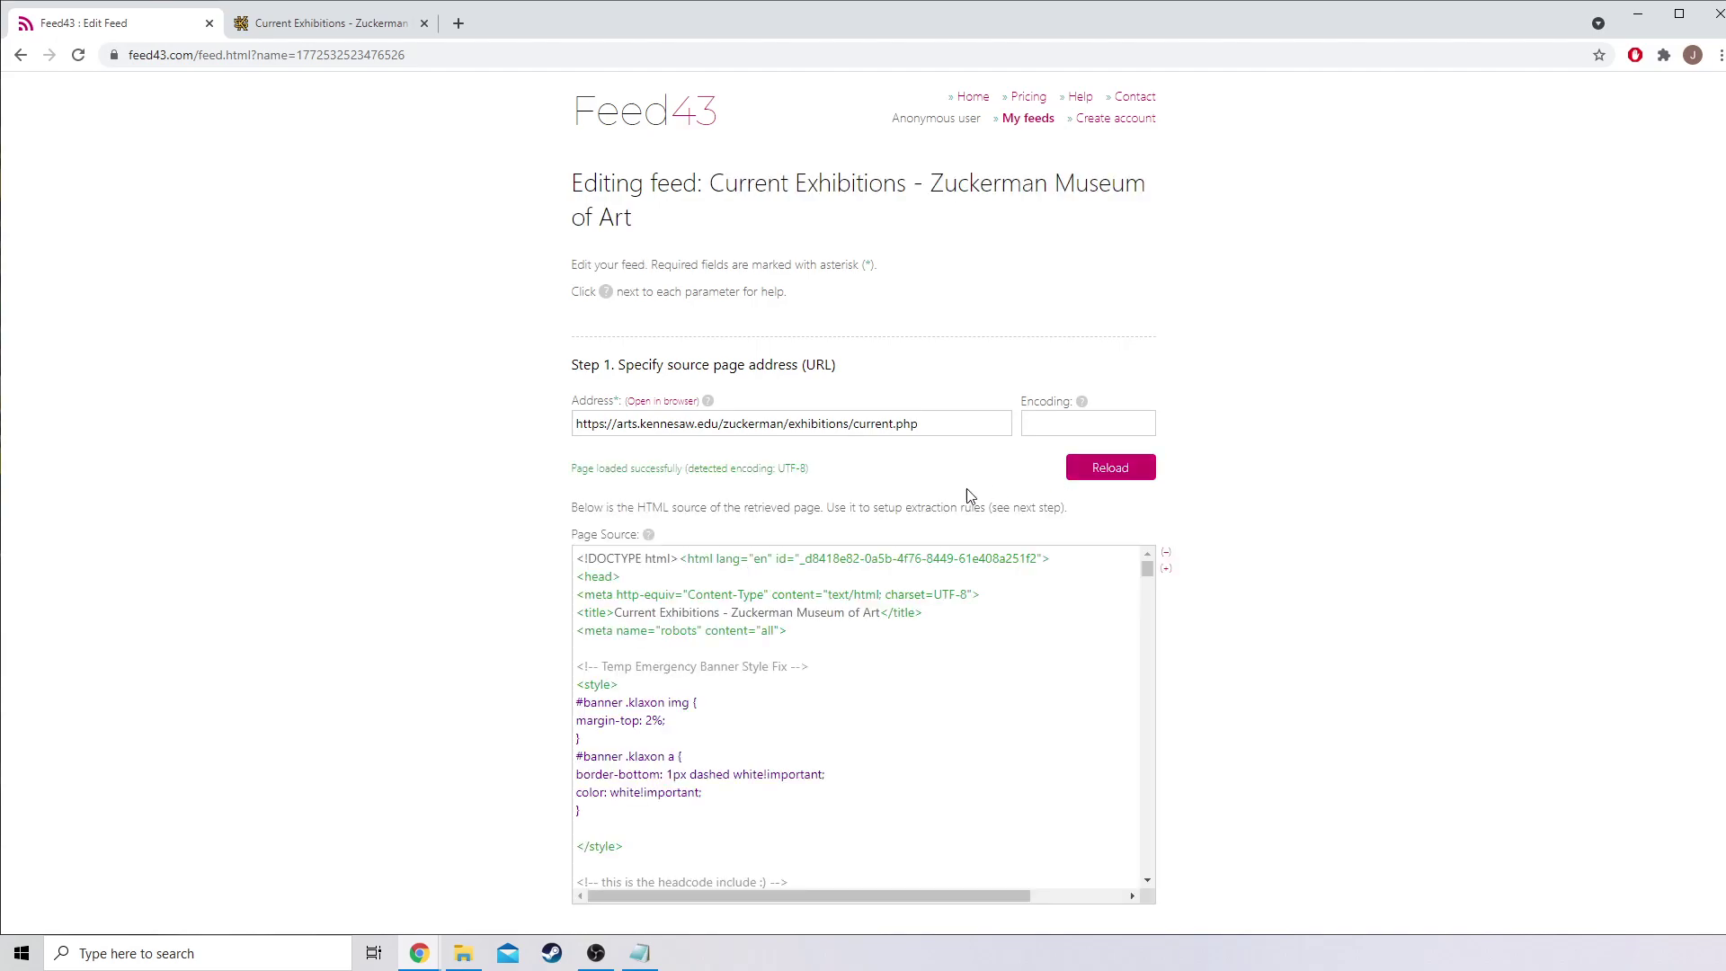
# - Inspect the HTML elements of the first exhibition's title and date on the Current Exhibitions page
pyautogui.scroll(-3, 275, 543)
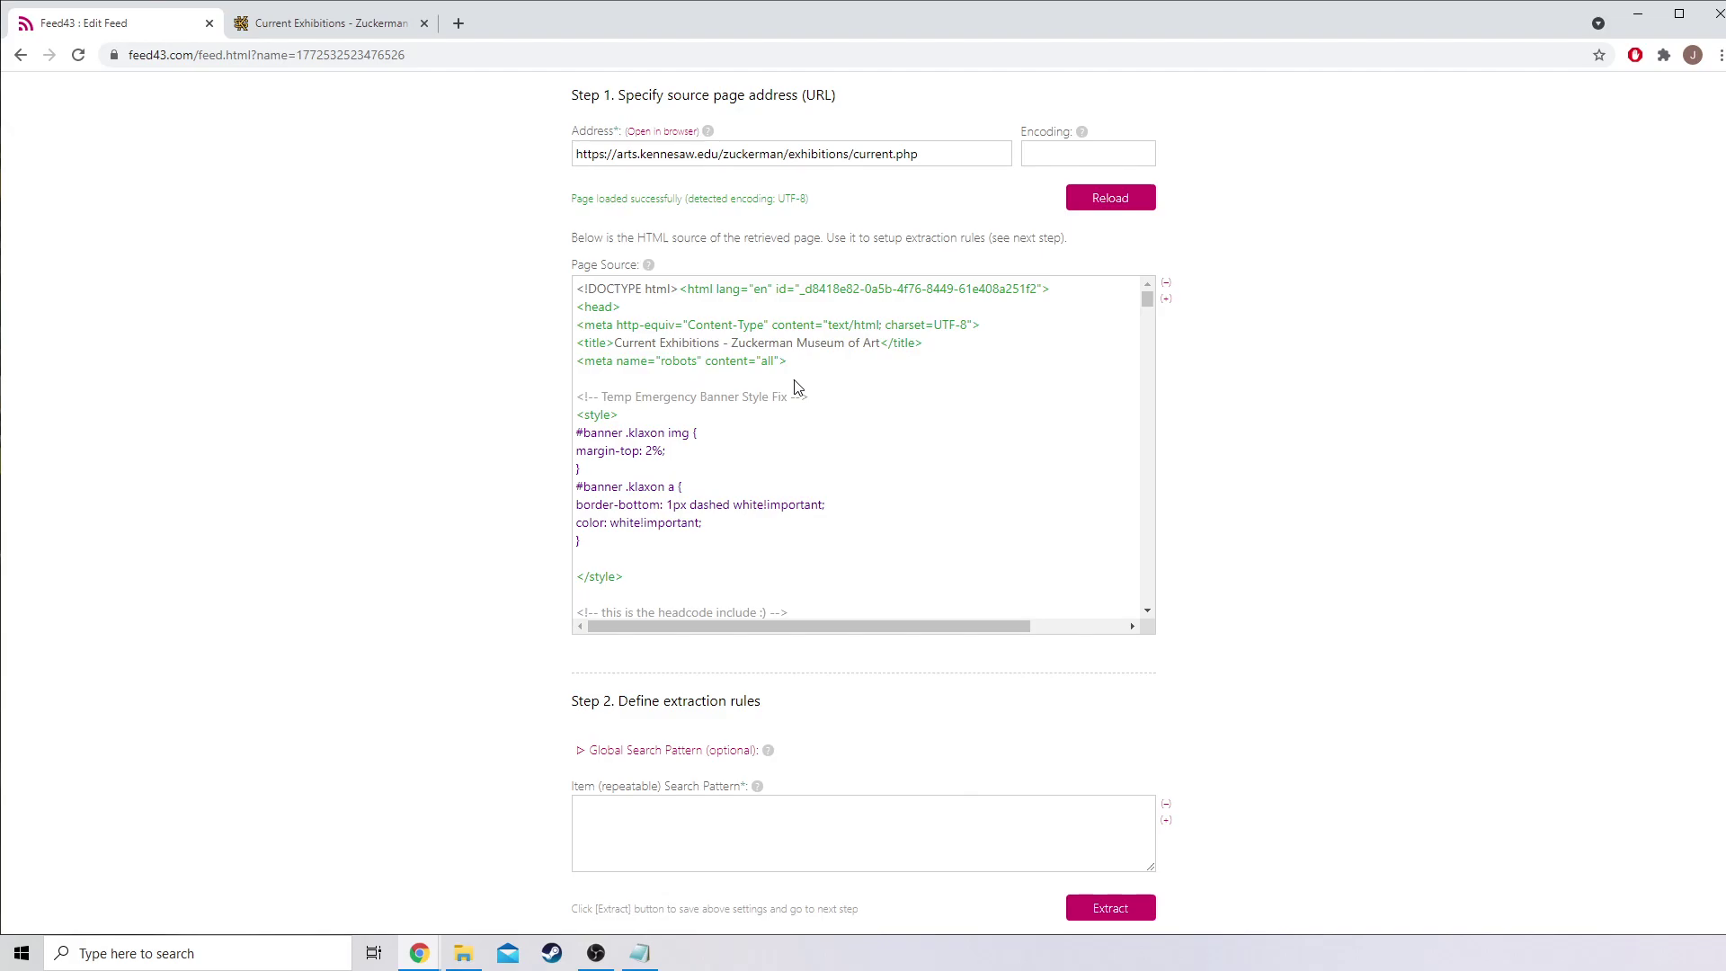
pyautogui.scroll(-3, 643, 335)
pyautogui.scroll(-10, 665, 368)
pyautogui.click(331, 23)
pyautogui.rightClick(1018, 270)
pyautogui.click(1097, 551)
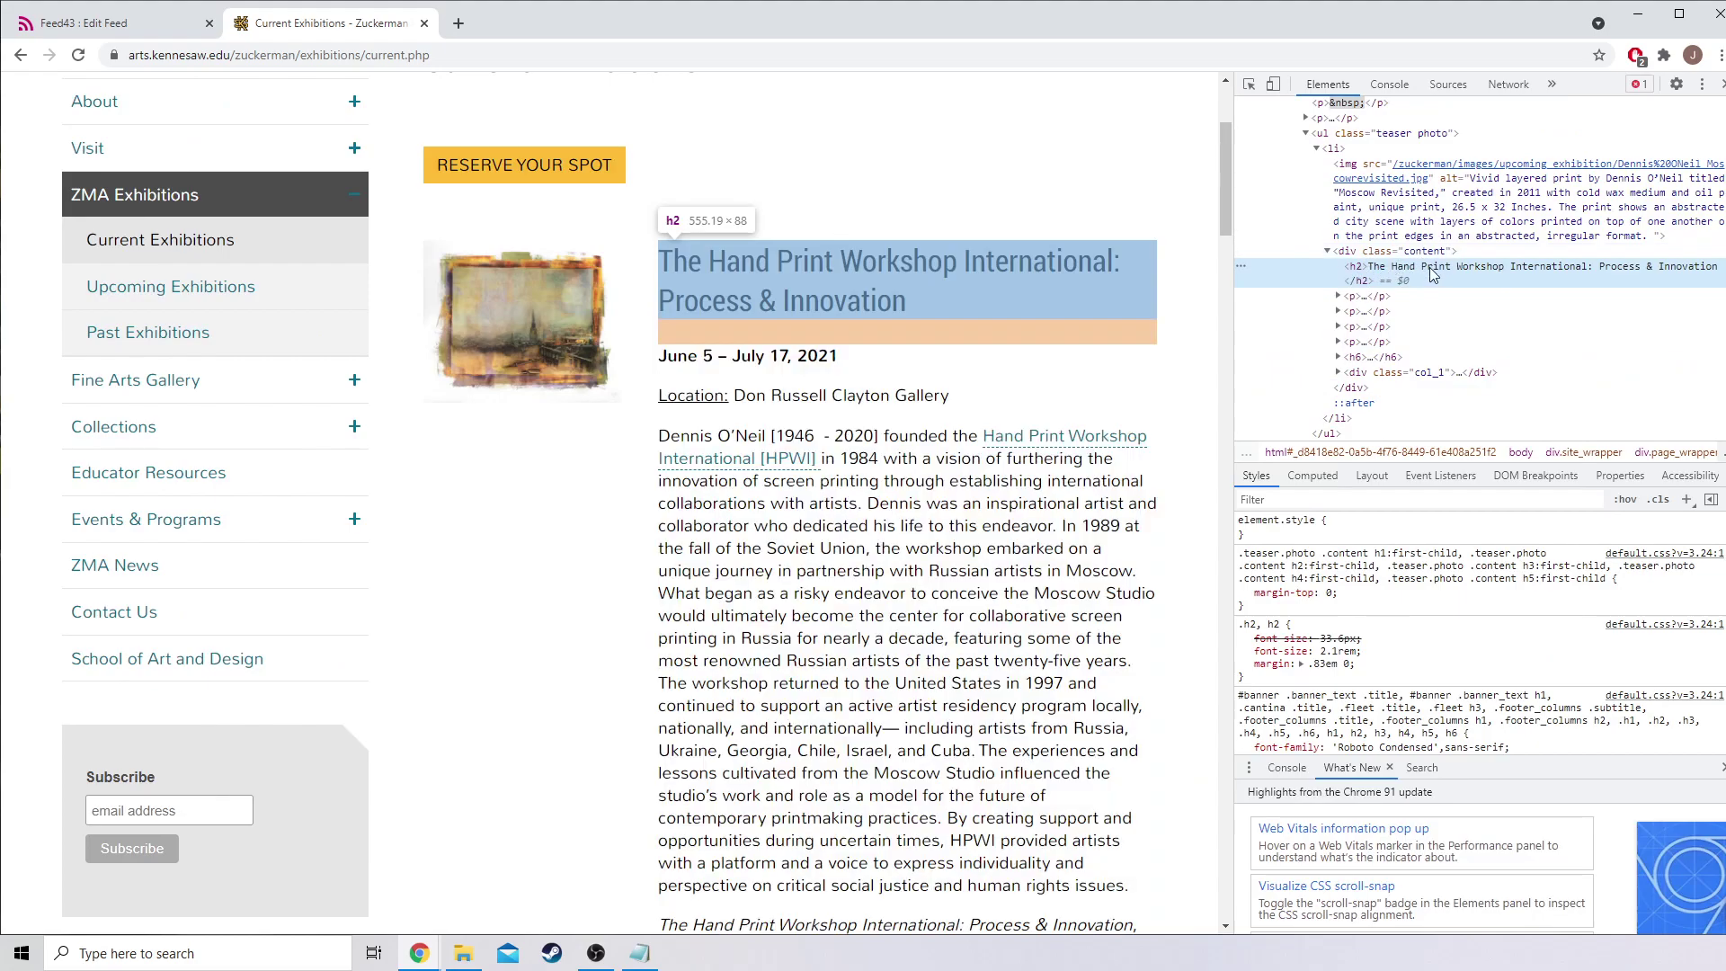
pyautogui.rightClick(737, 351)
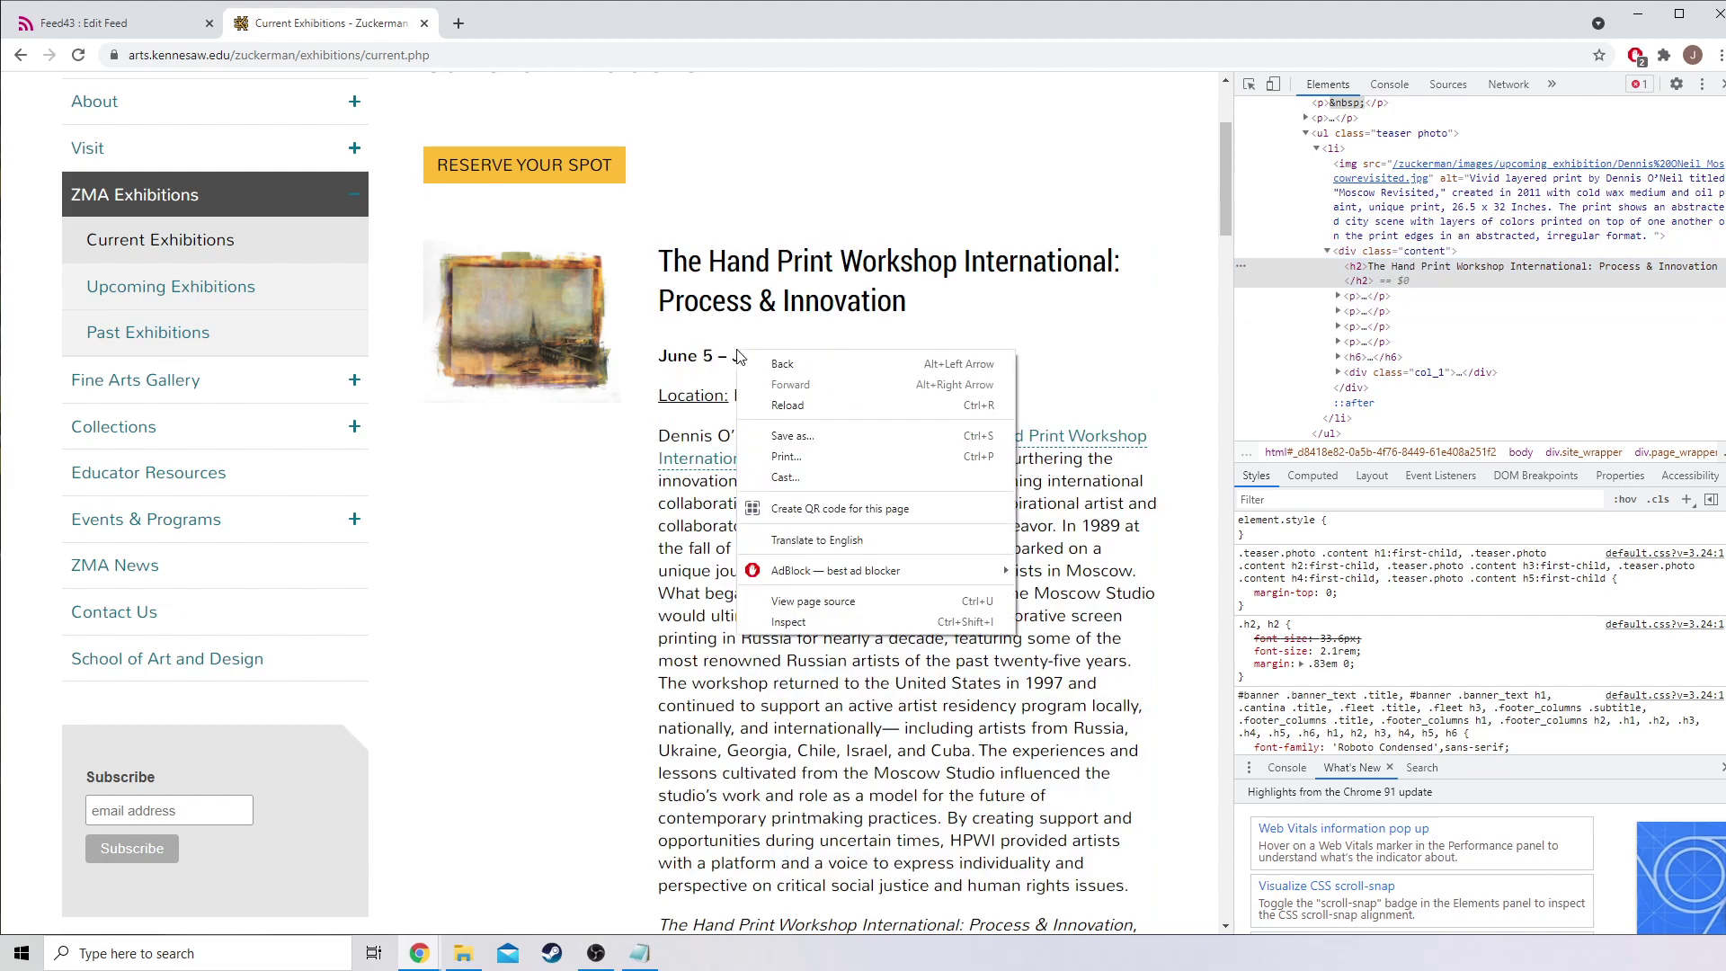
pyautogui.click(877, 613)
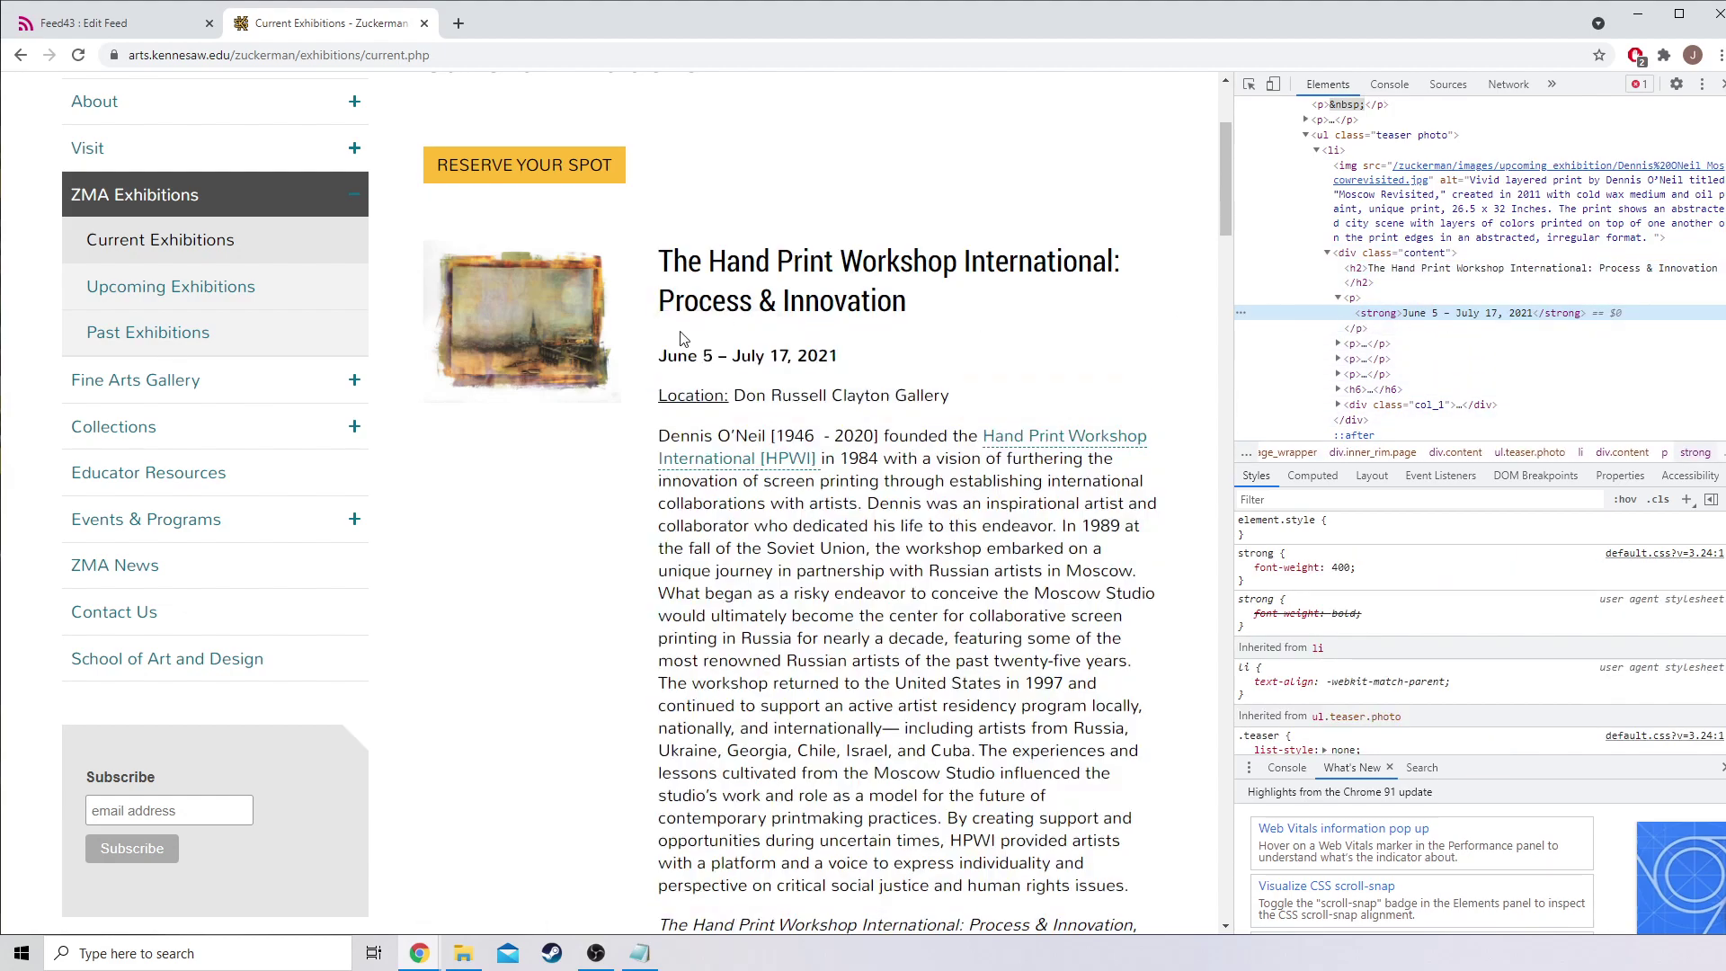
# - Search Feed43's page source for "content" and go to the div that encloses the Current Exhibitions heading
pyautogui.click(102, 27)
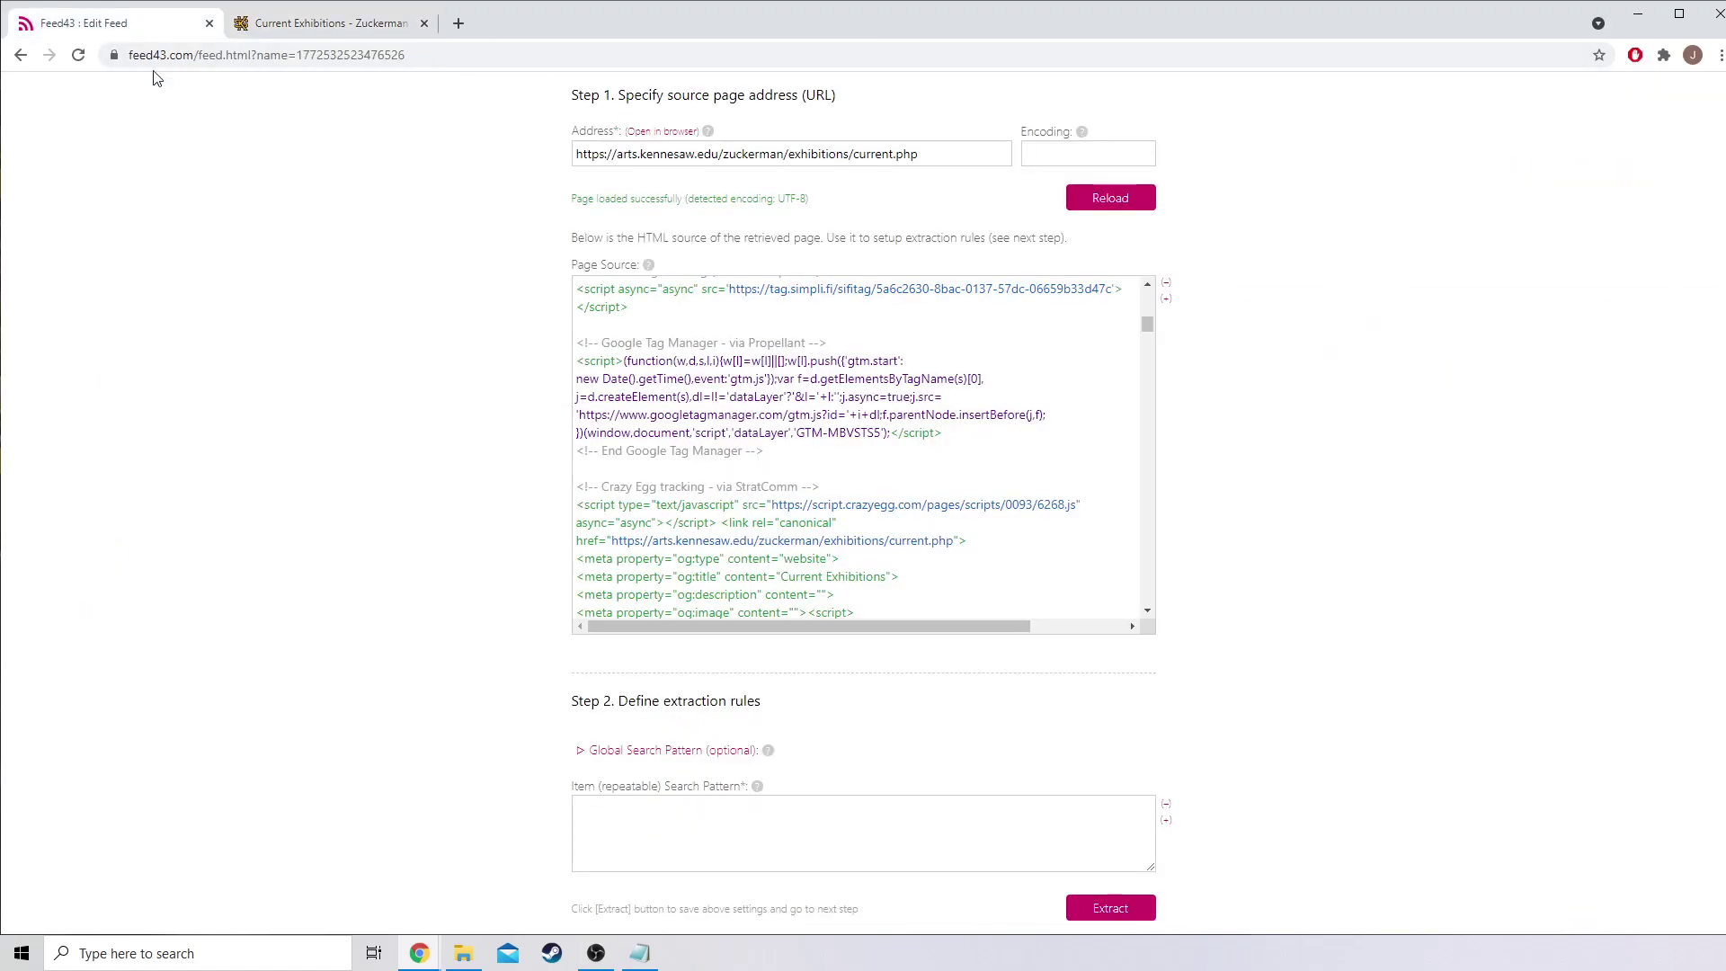
pyautogui.scroll(5, 655, 445)
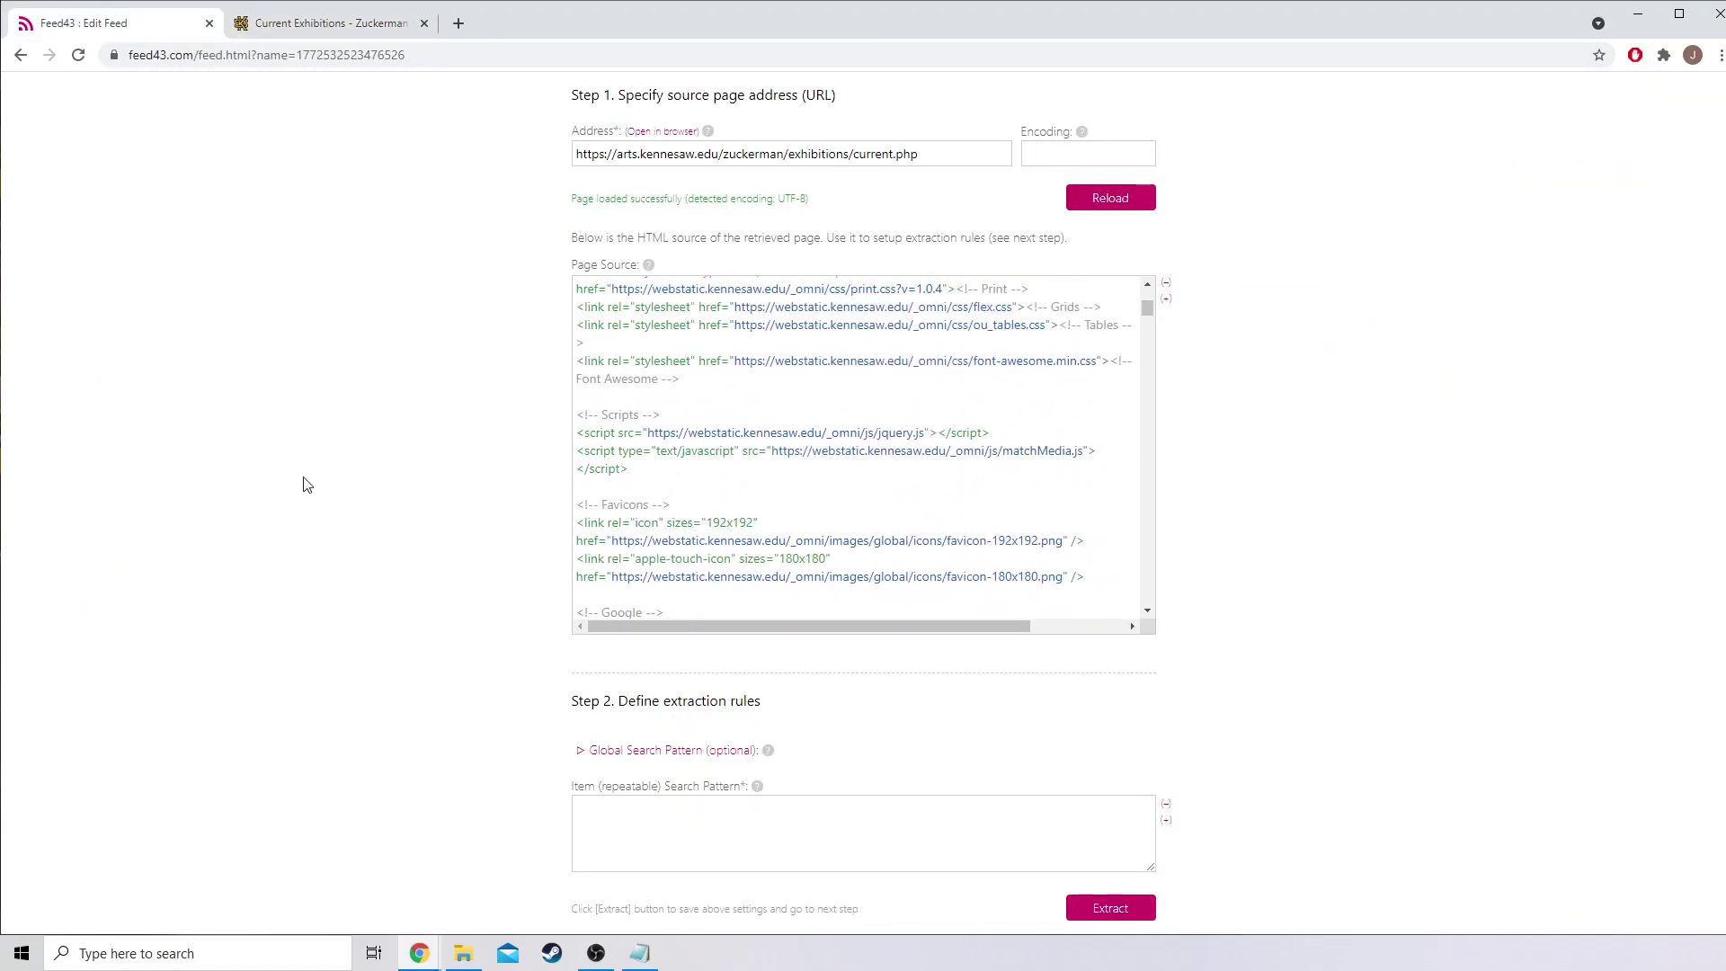
pyautogui.hotkey('ctrl', 'f')
pyautogui.write('content')
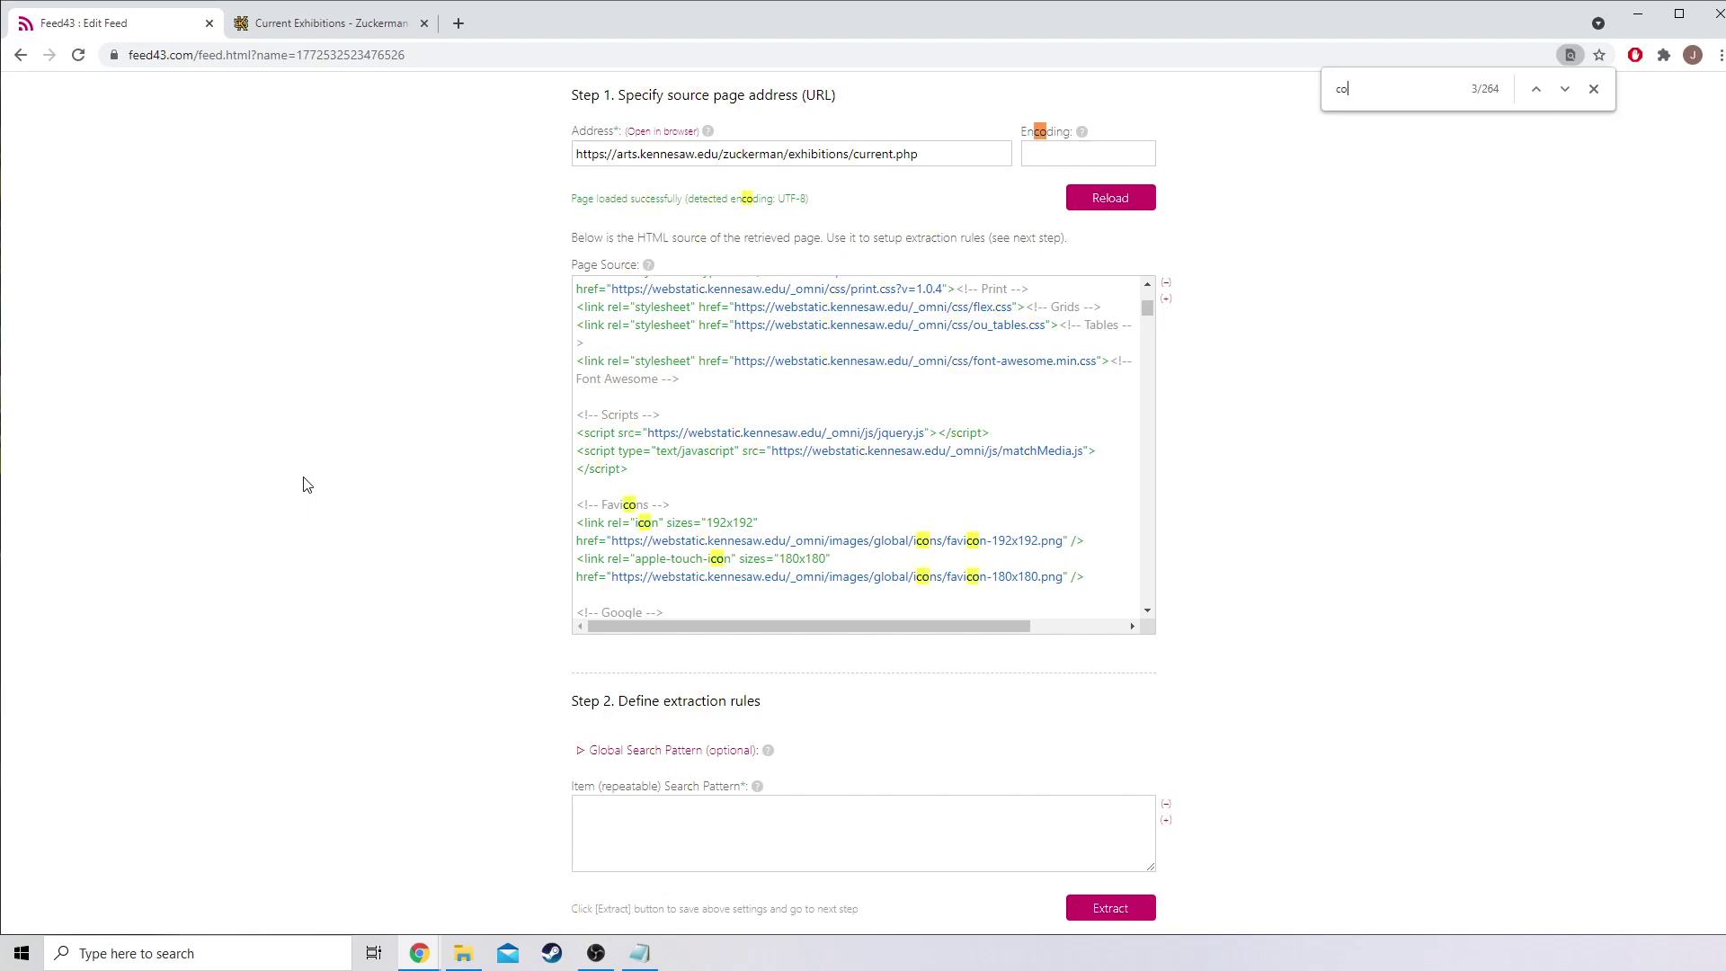
pyautogui.click(1566, 91)
pyautogui.click(1567, 90)
pyautogui.click(1567, 91)
pyautogui.click(1568, 93)
pyautogui.click(1567, 91)
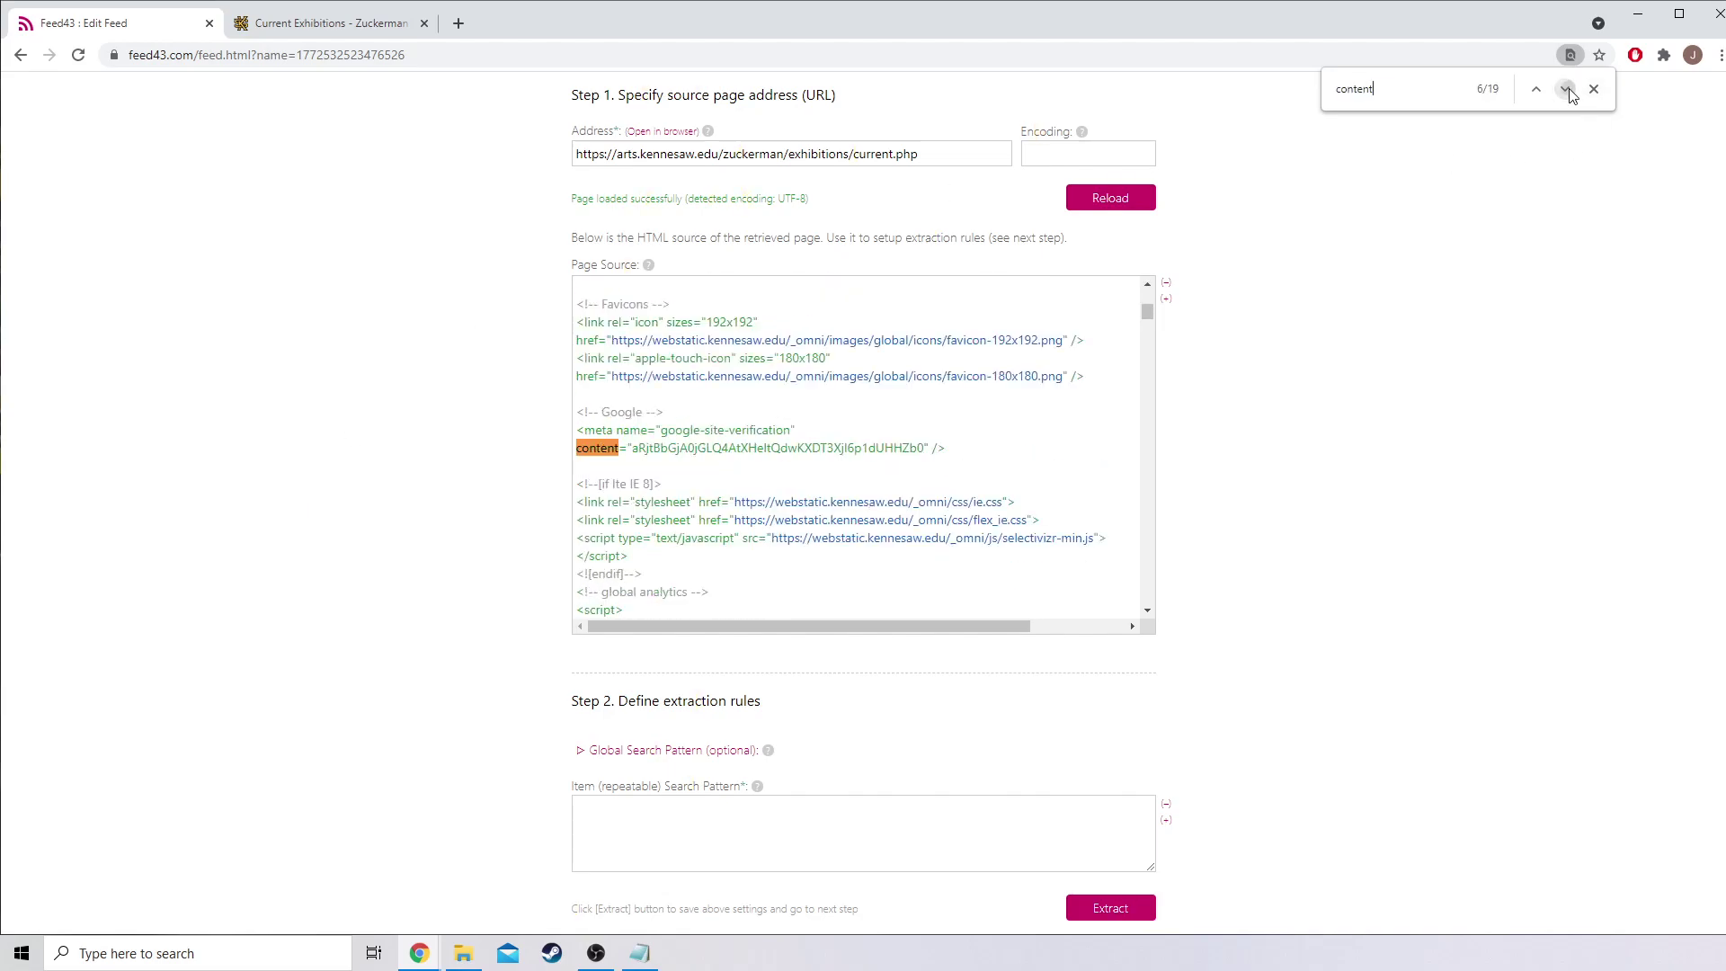
pyautogui.click(1567, 91)
pyautogui.click(1537, 90)
pyautogui.click(1565, 90)
pyautogui.click(1567, 90)
pyautogui.click(1569, 93)
pyautogui.click(1570, 93)
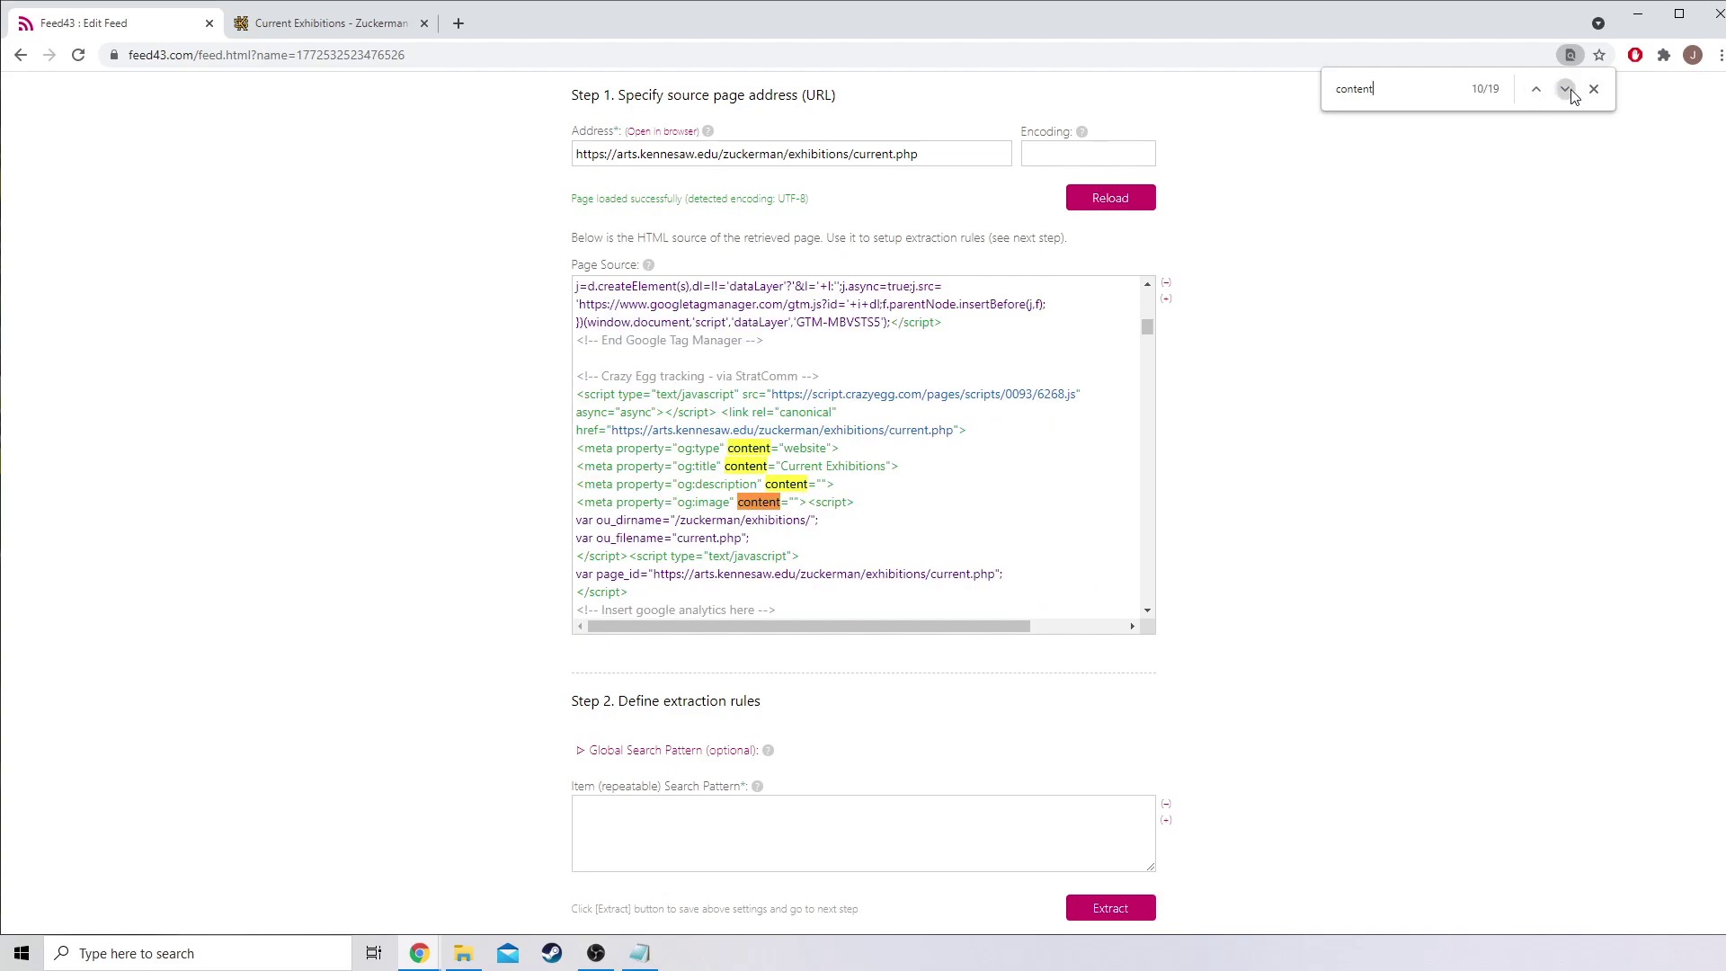
pyautogui.click(1570, 93)
pyautogui.click(1570, 93)
pyautogui.click(1531, 98)
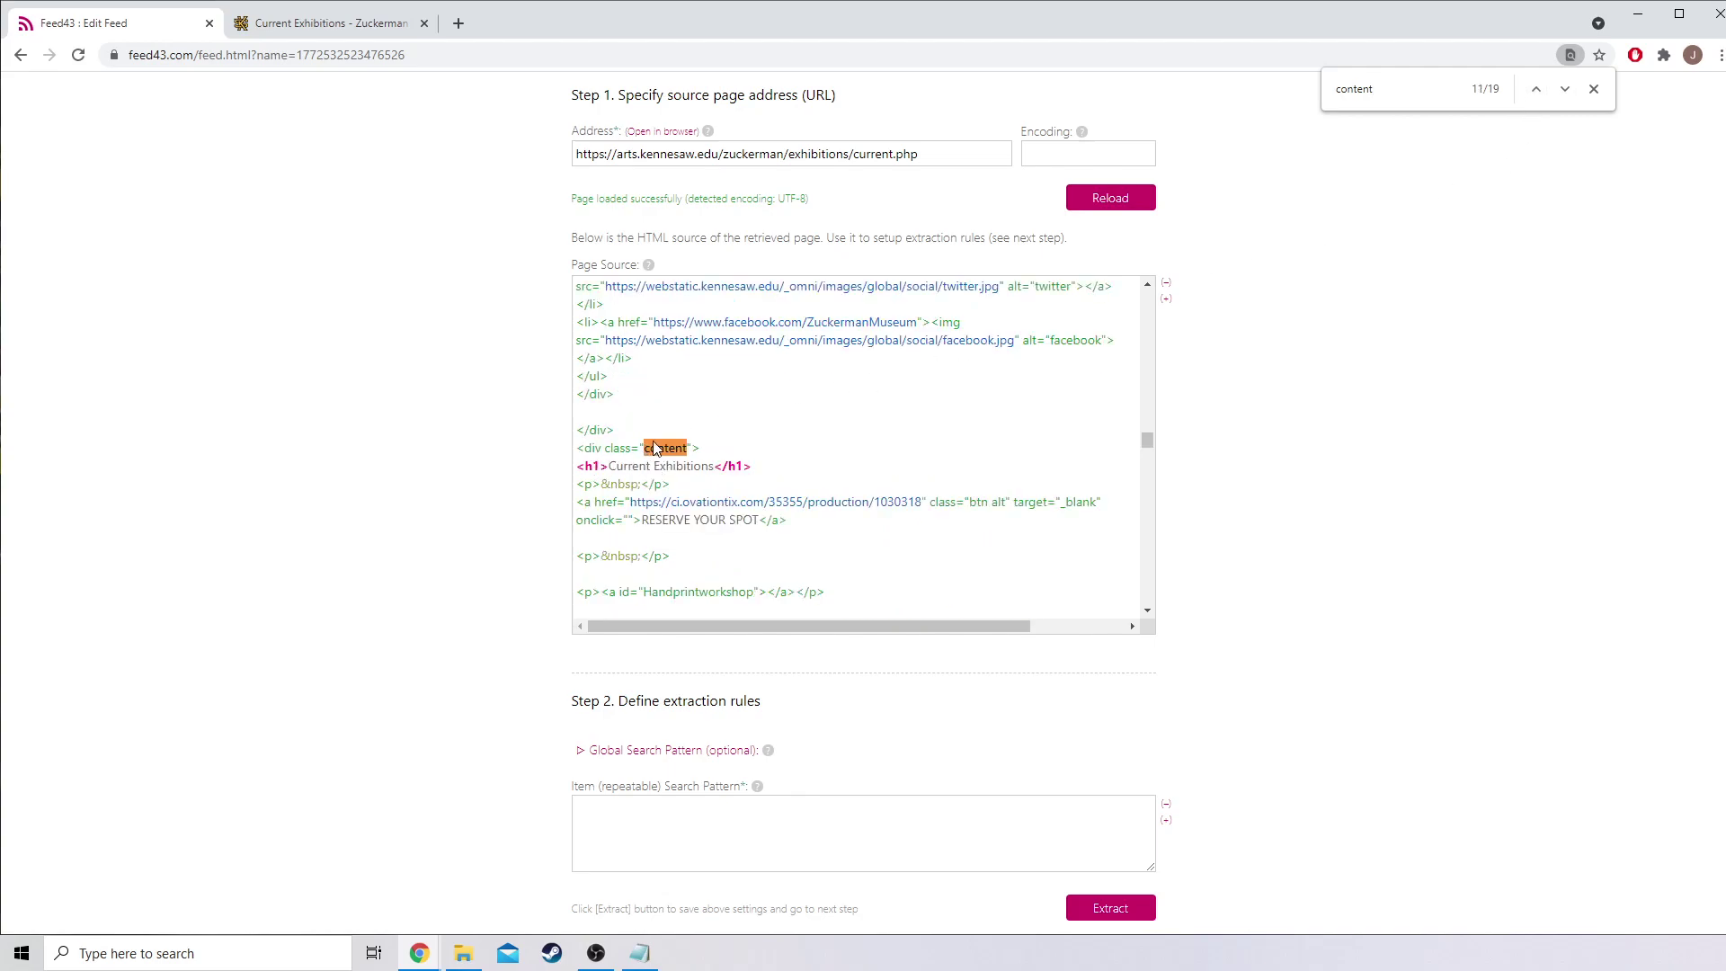
# - Expand the optional global search pattern and enter <div class="content>{%} in it
pyautogui.scroll(-1, 434, 602)
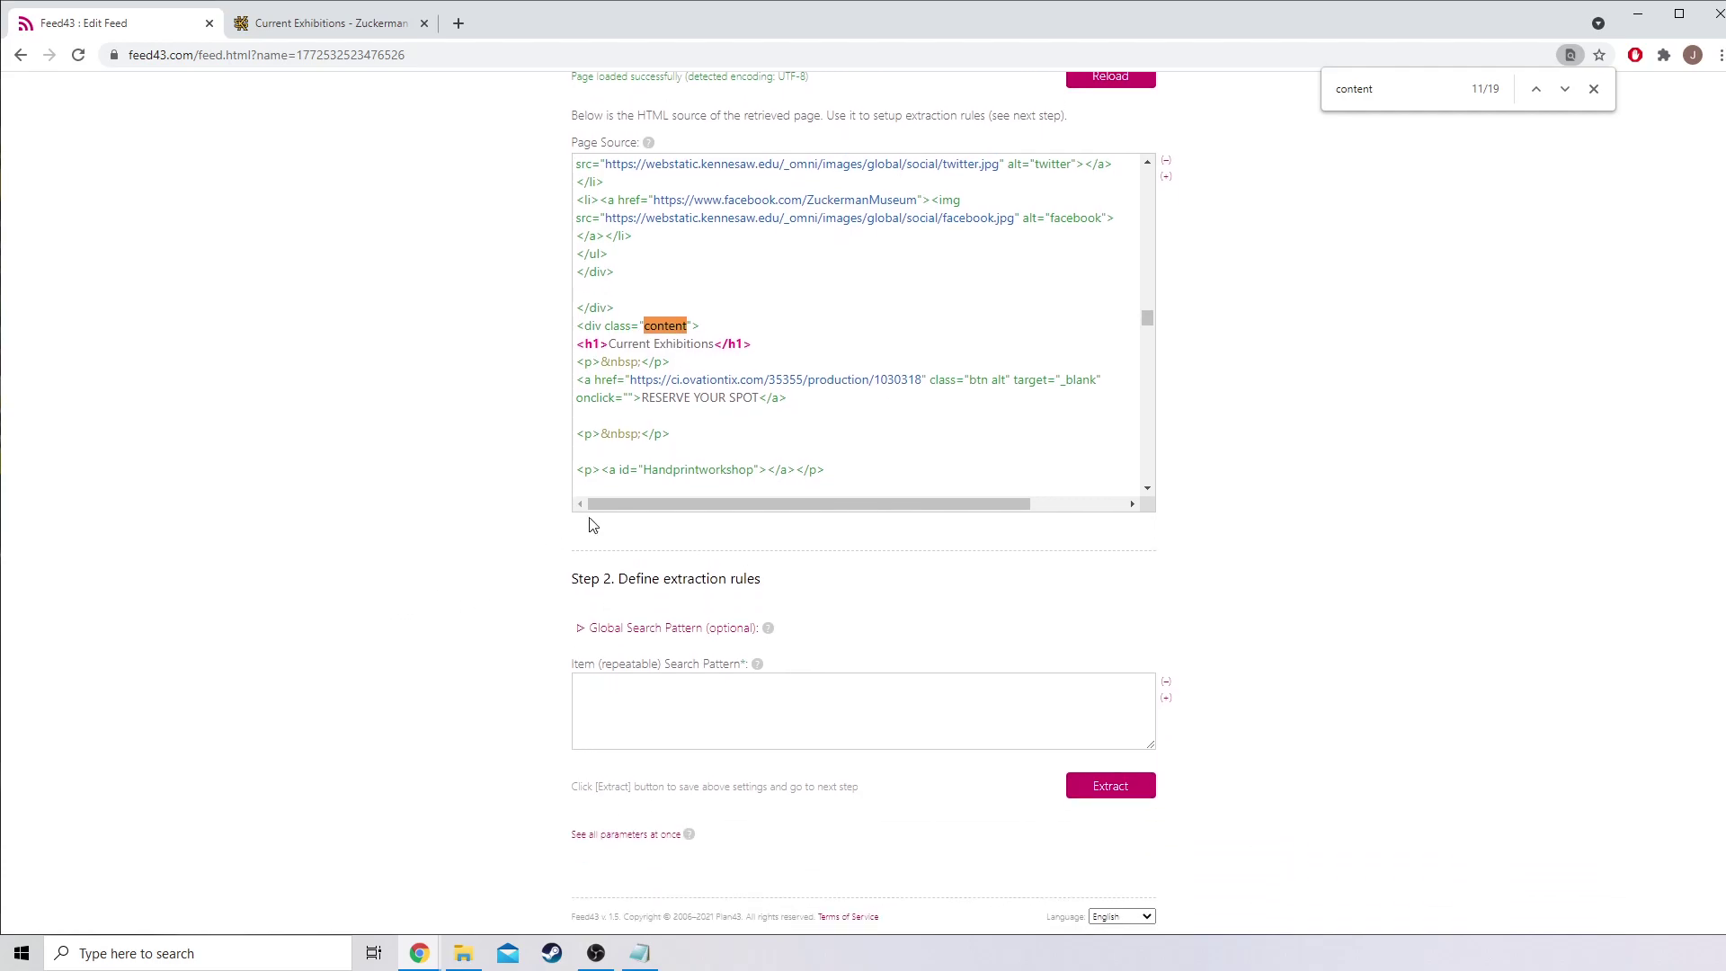
pyautogui.click(662, 691)
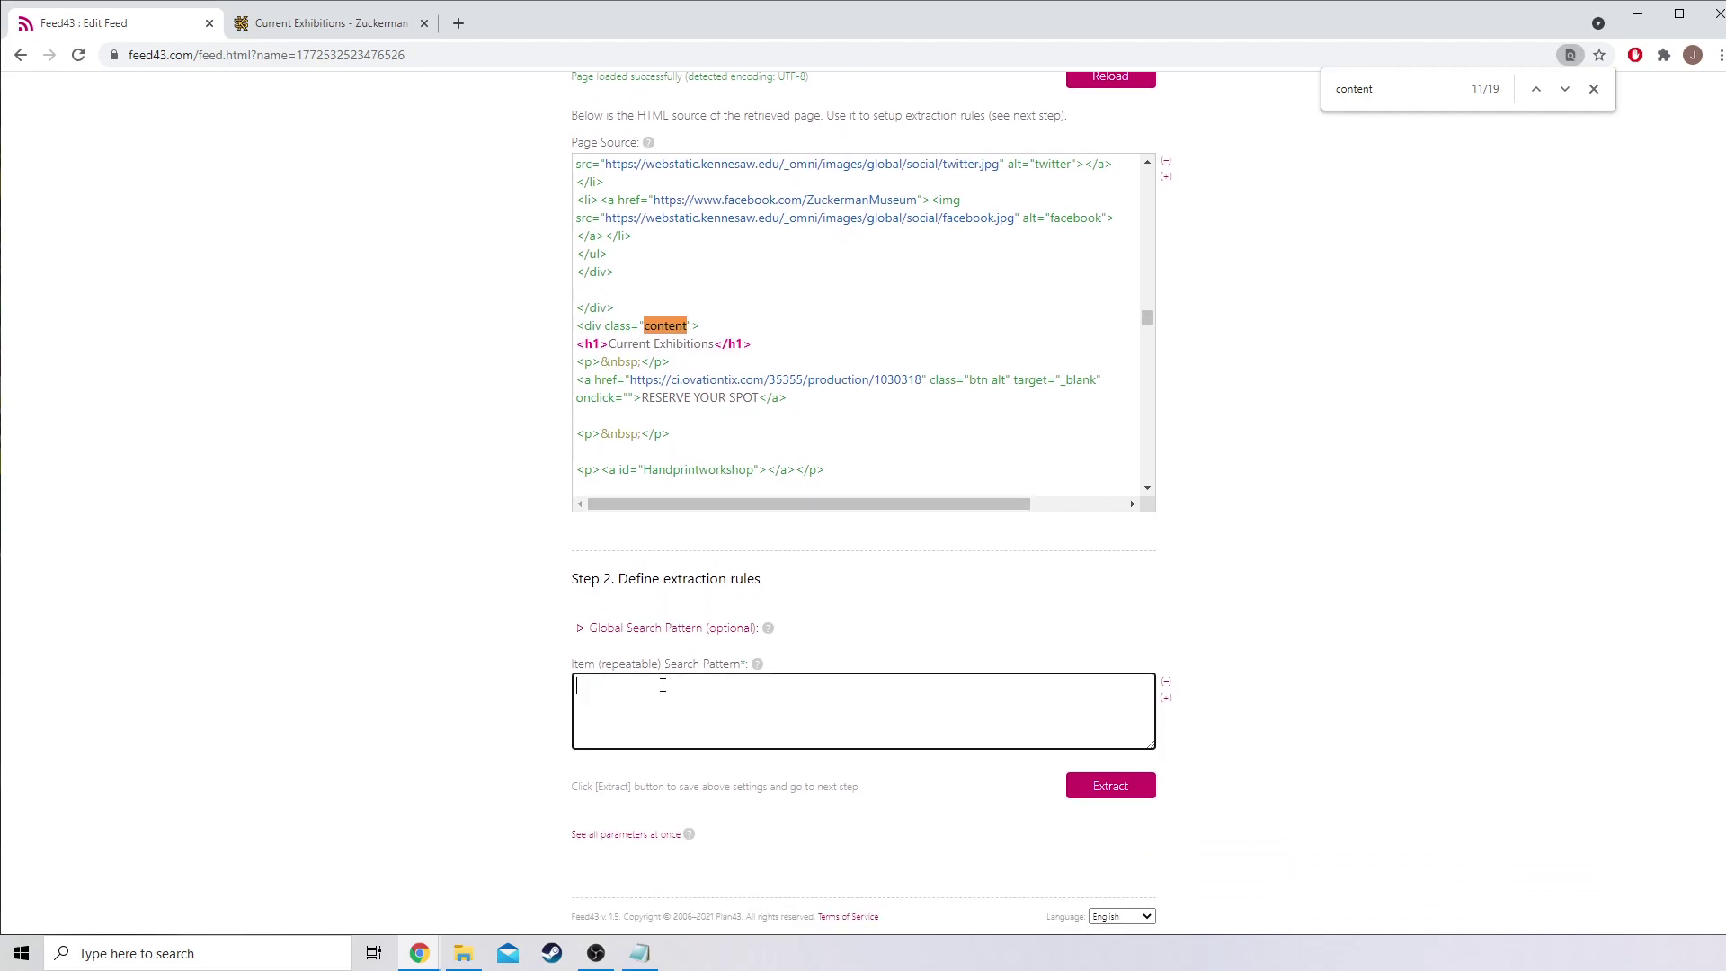
pyautogui.click(684, 629)
pyautogui.click(658, 654)
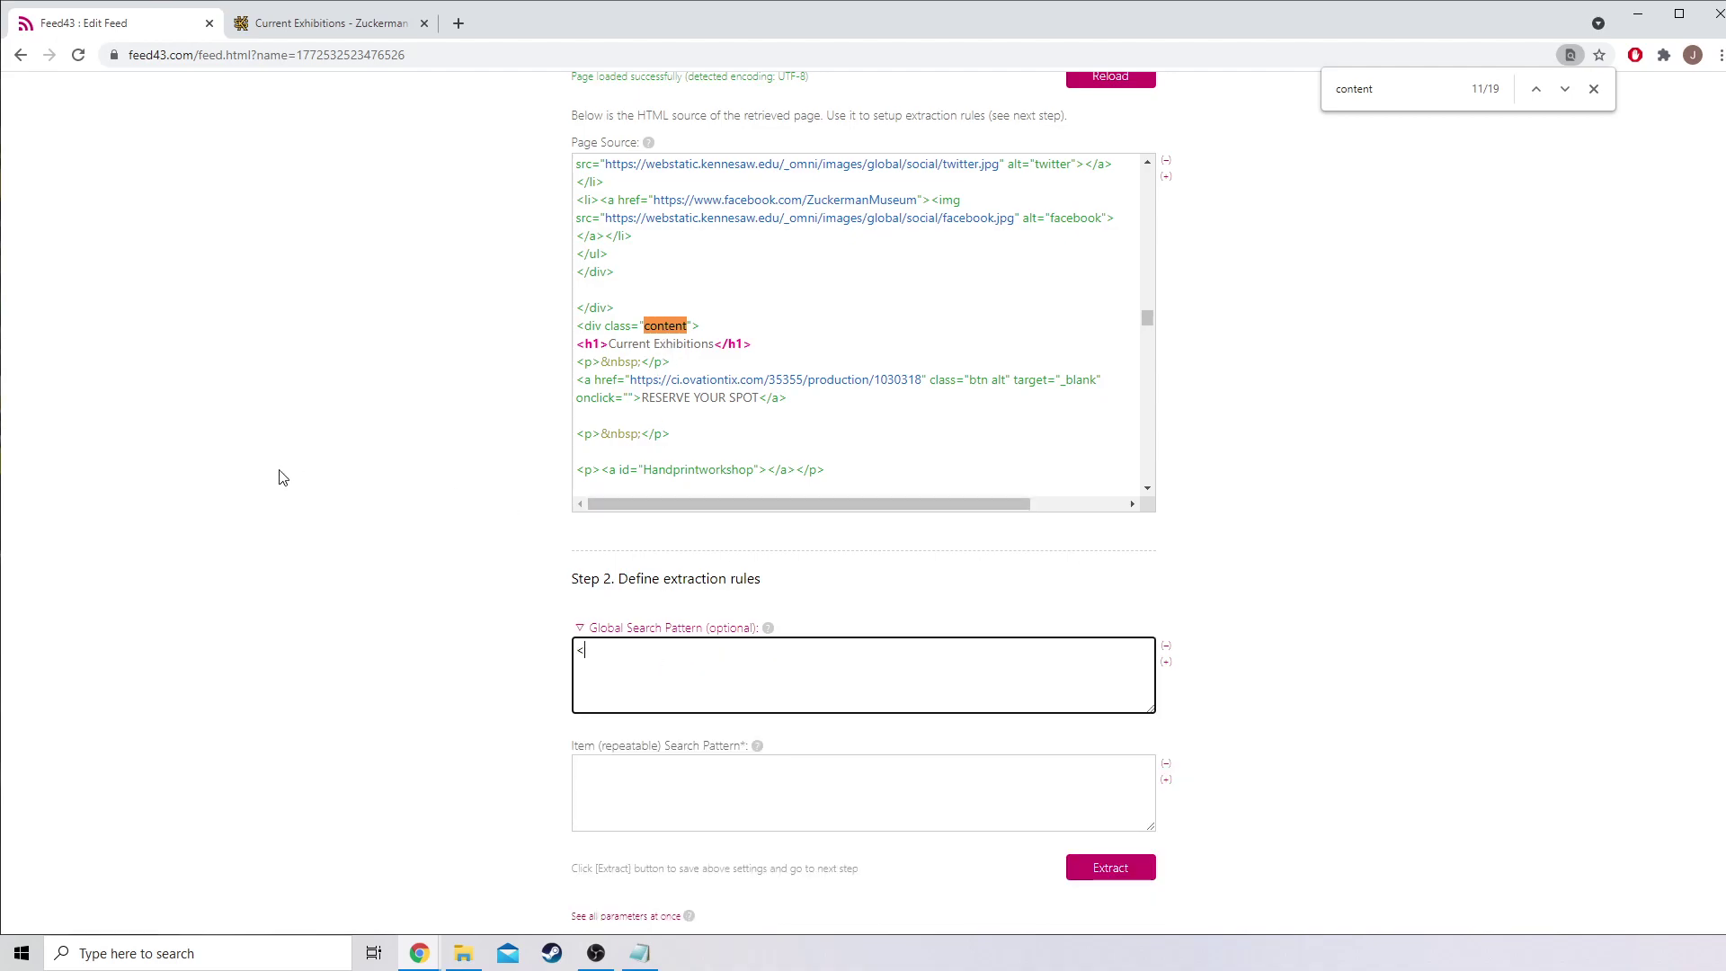
pyautogui.write('<div class')
pyautogui.write('="')
pyautogui.write('content')
pyautogui.write('">{')
pyautogui.write('%')
pyautogui.scroll(-1, 332, 543)
# - Begin the item search pattern with <h2>{%}</h2>{*}< to capture each exhibition's title
pyautogui.click(690, 709)
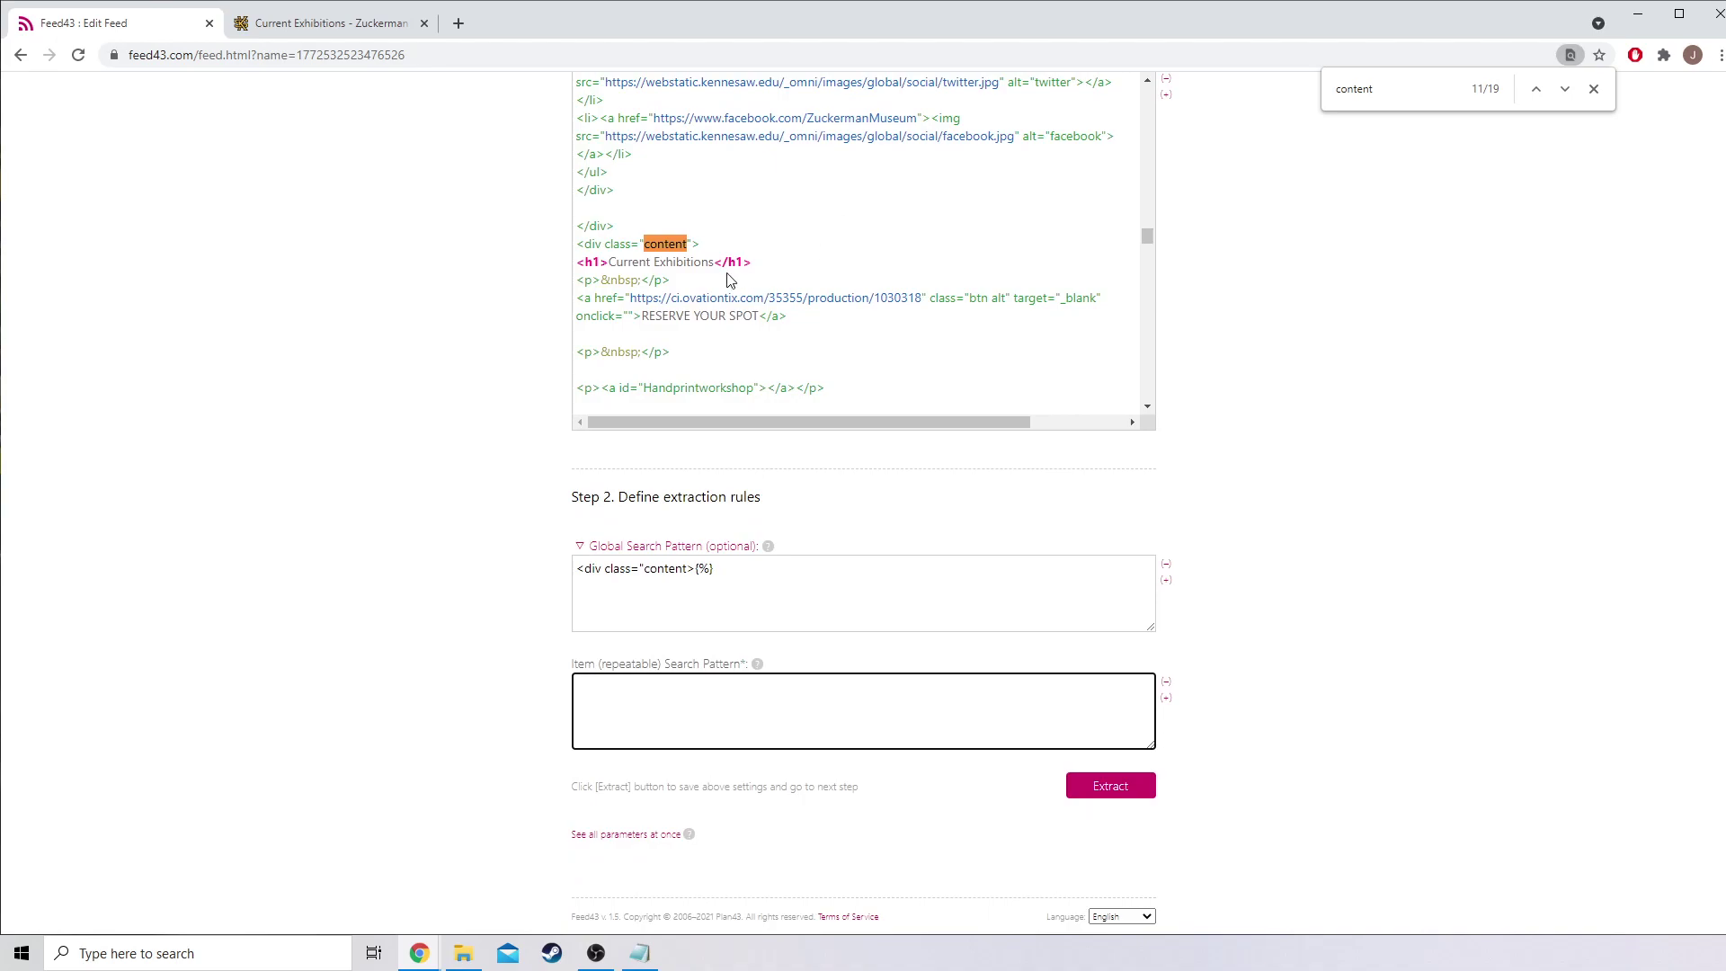
pyautogui.scroll(-2, 840, 277)
pyautogui.scroll(-2, 630, 220)
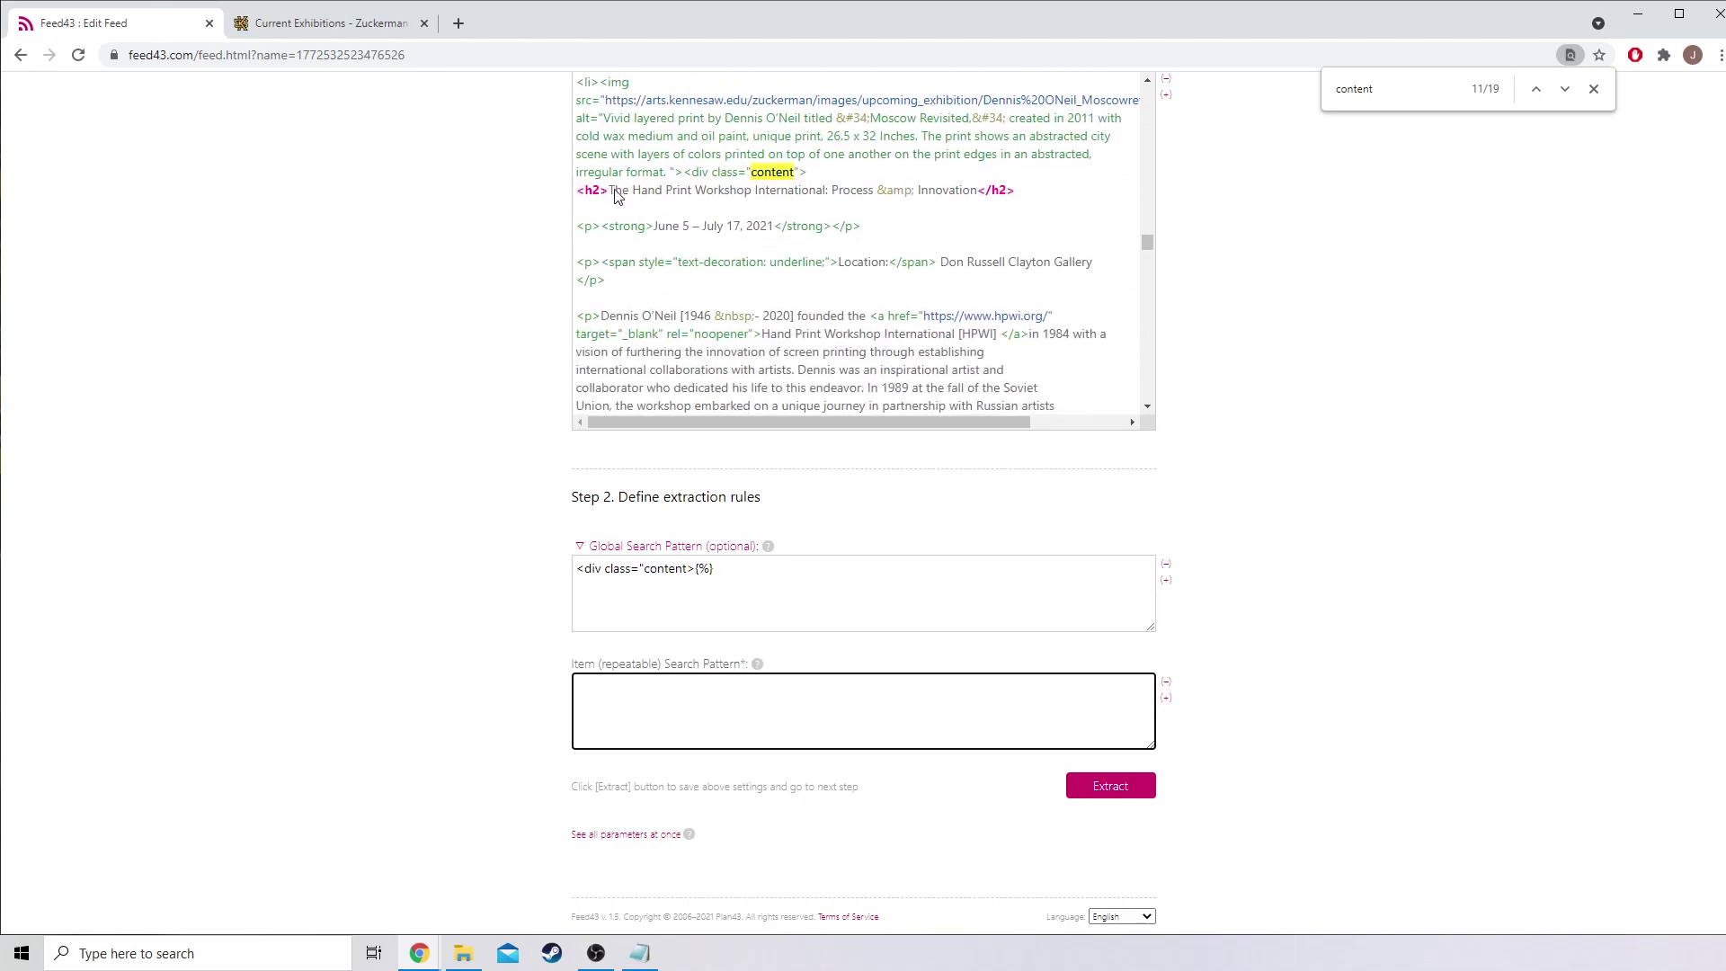
pyautogui.write('<')
pyautogui.write('h2')
pyautogui.write('>{%')
pyautogui.write('}')
pyautogui.write('</h2')
pyautogui.write('>{*&')
pyautogui.write('}<')
# - Look up "strong" in the page source, complete the item search pattern as <h2>{%}</h2>{*}<strong>{%}</strong>, and run the extraction
pyautogui.hotkey('ctrl', 'f')
pyautogui.write('strong')
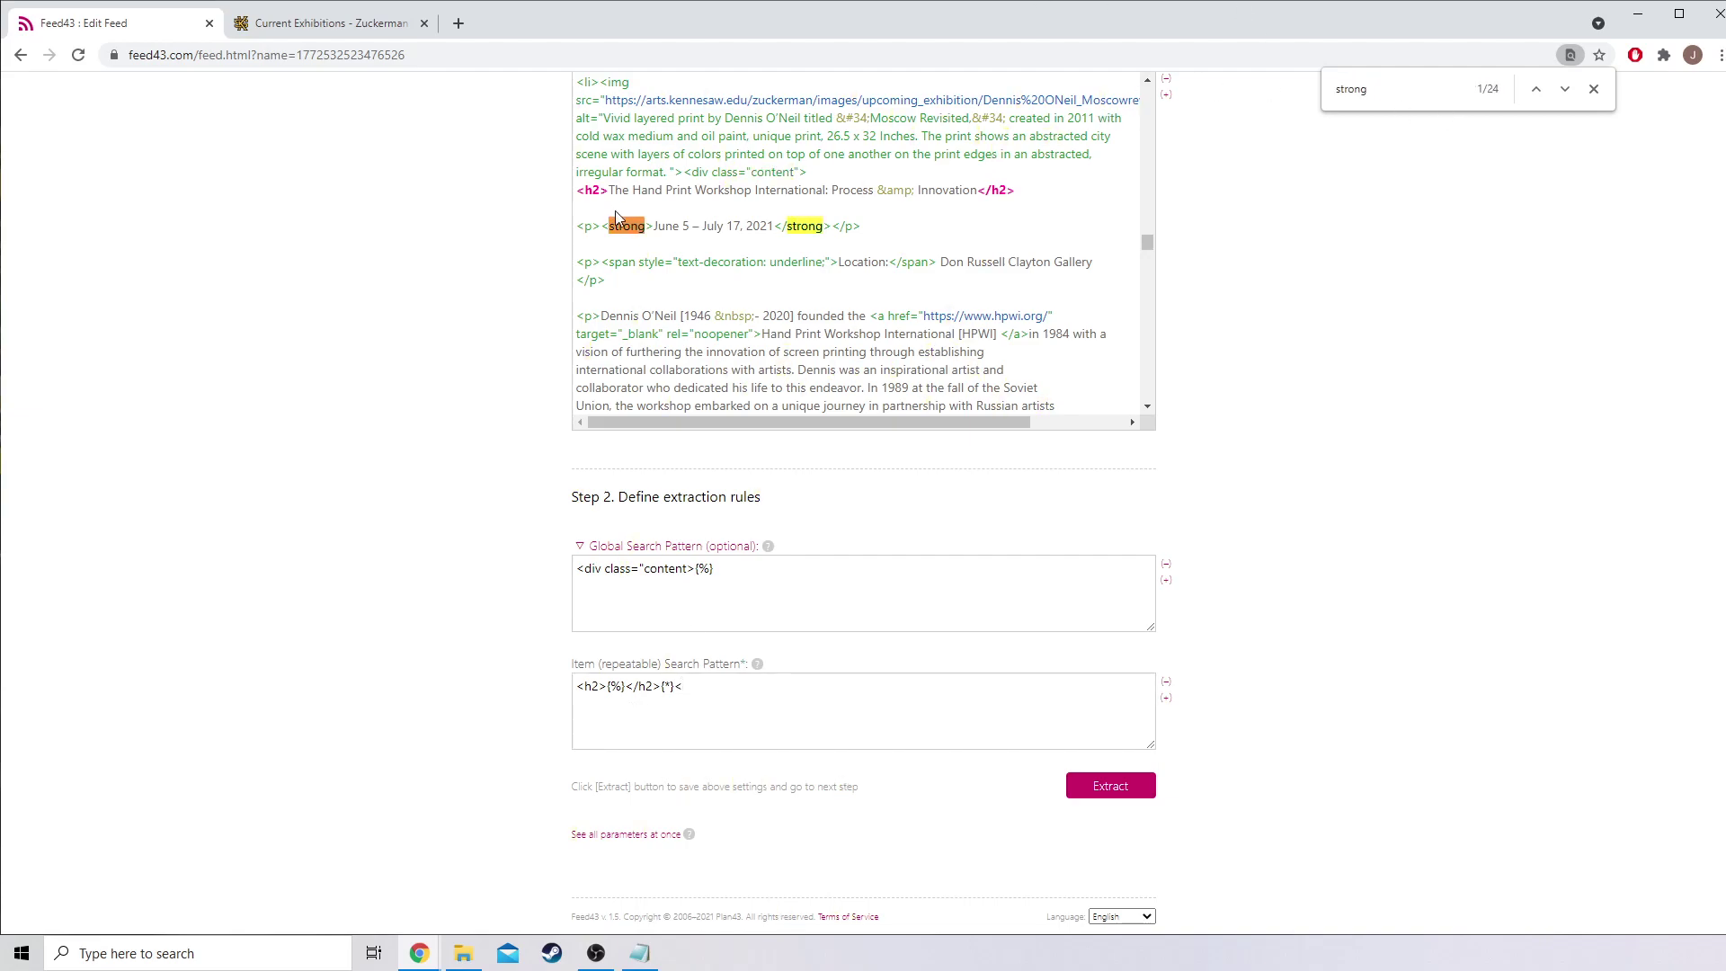
pyautogui.click(729, 693)
pyautogui.write('<strong')
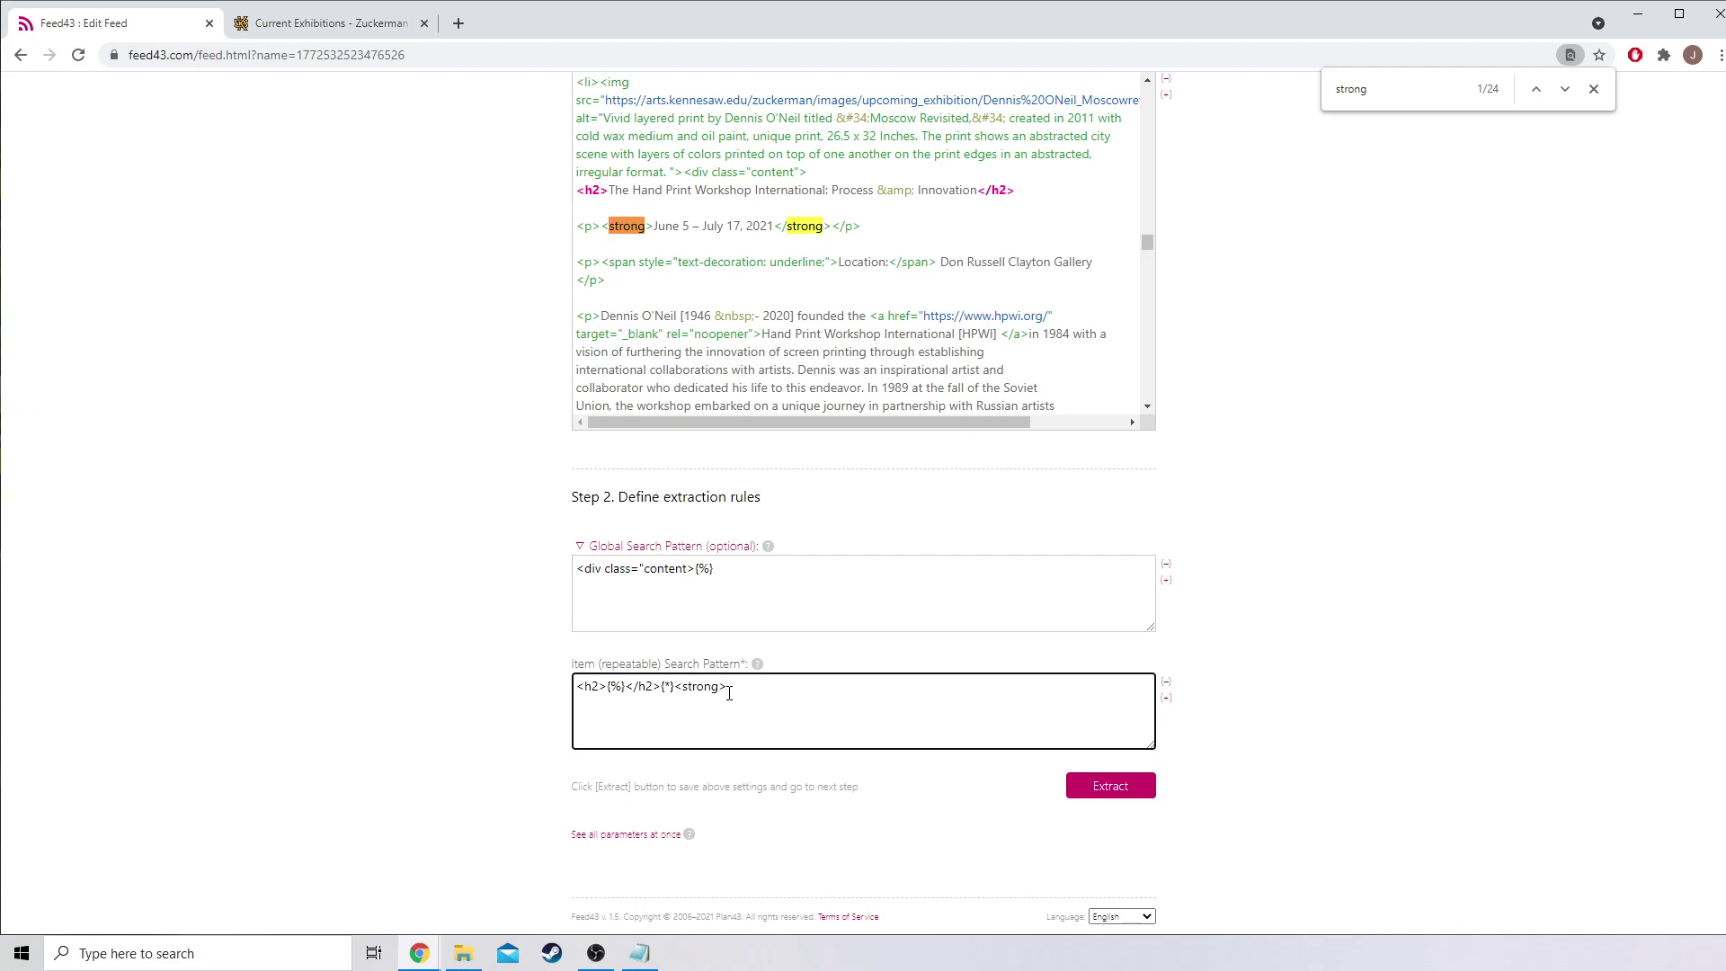
pyautogui.write('>{%')
pyautogui.press('BackSpace')
pyautogui.write('%}</strong>')
pyautogui.click(1115, 786)
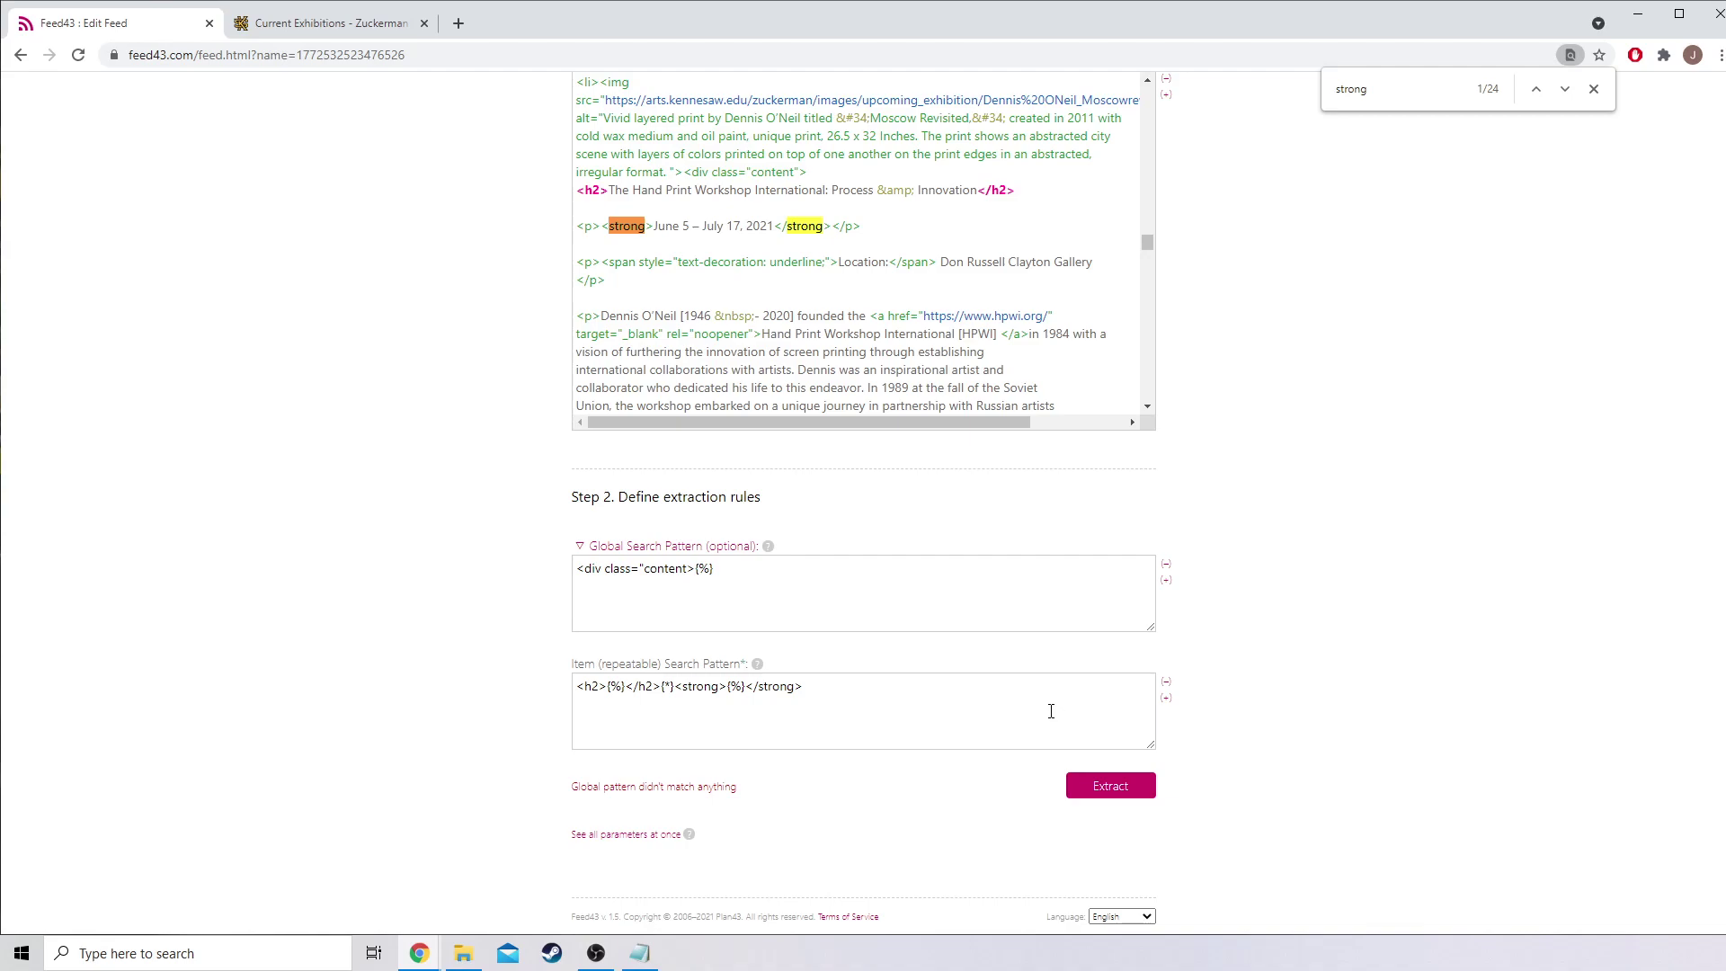
# - Correct the global search pattern to <div class="content">{%} and run the extraction again
pyautogui.click(877, 573)
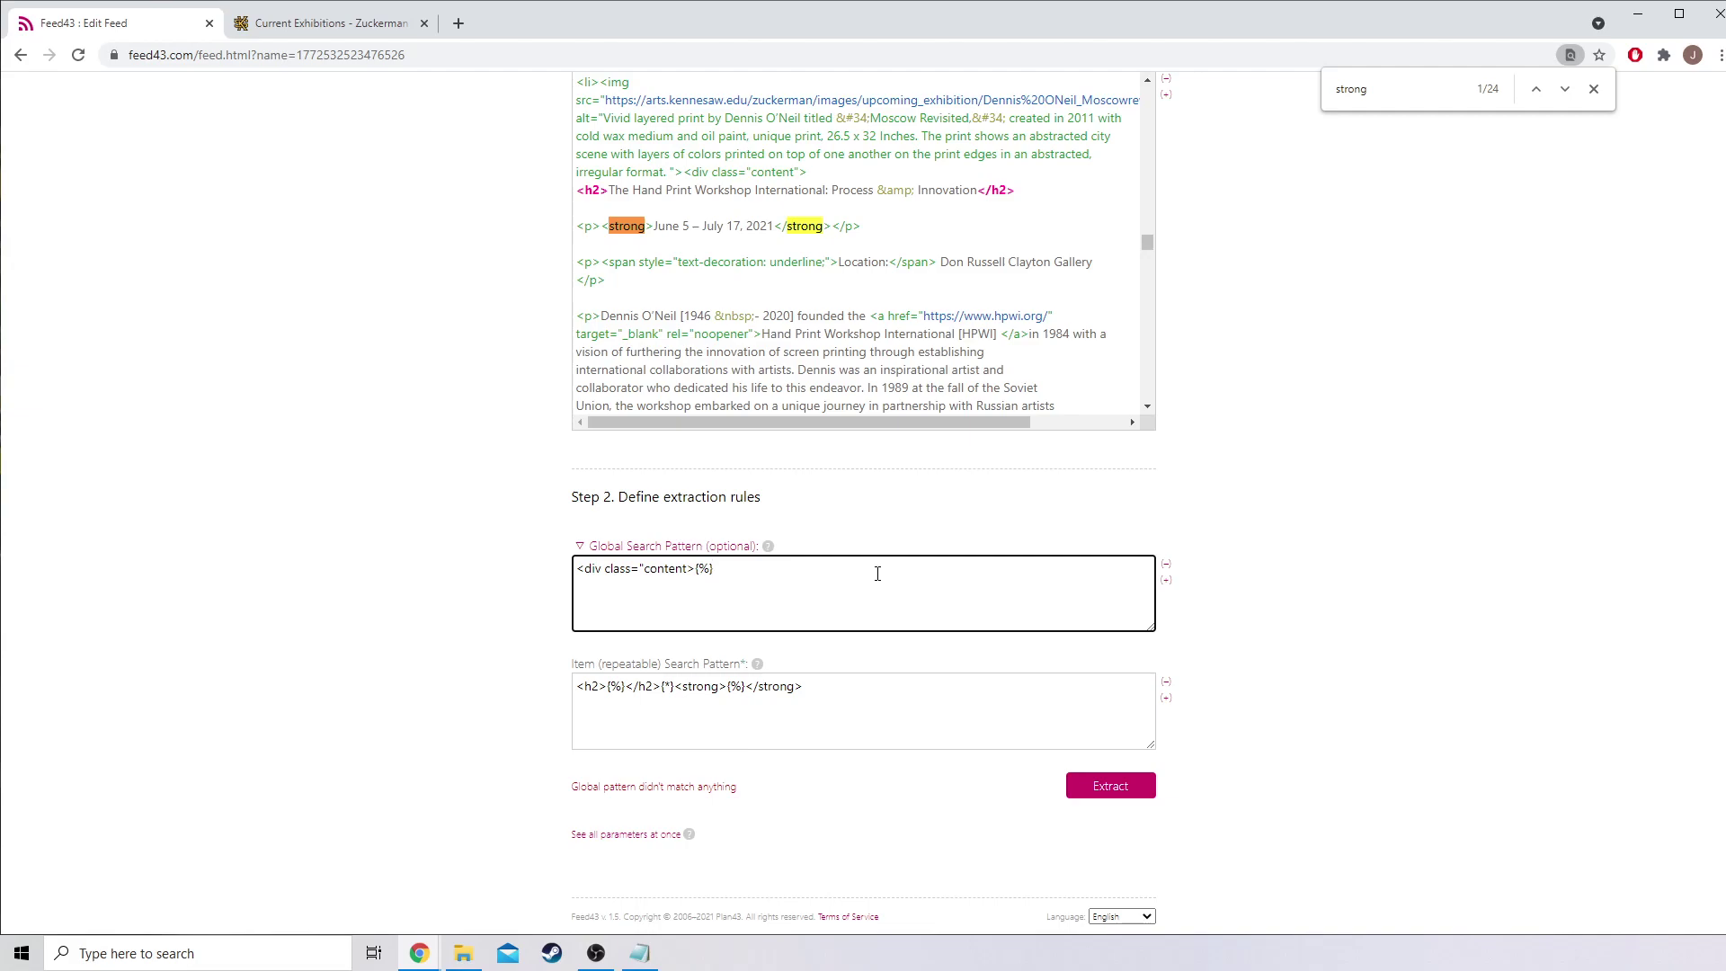
pyautogui.press('BackSpace')
pyautogui.write('%')
pyautogui.click(1122, 788)
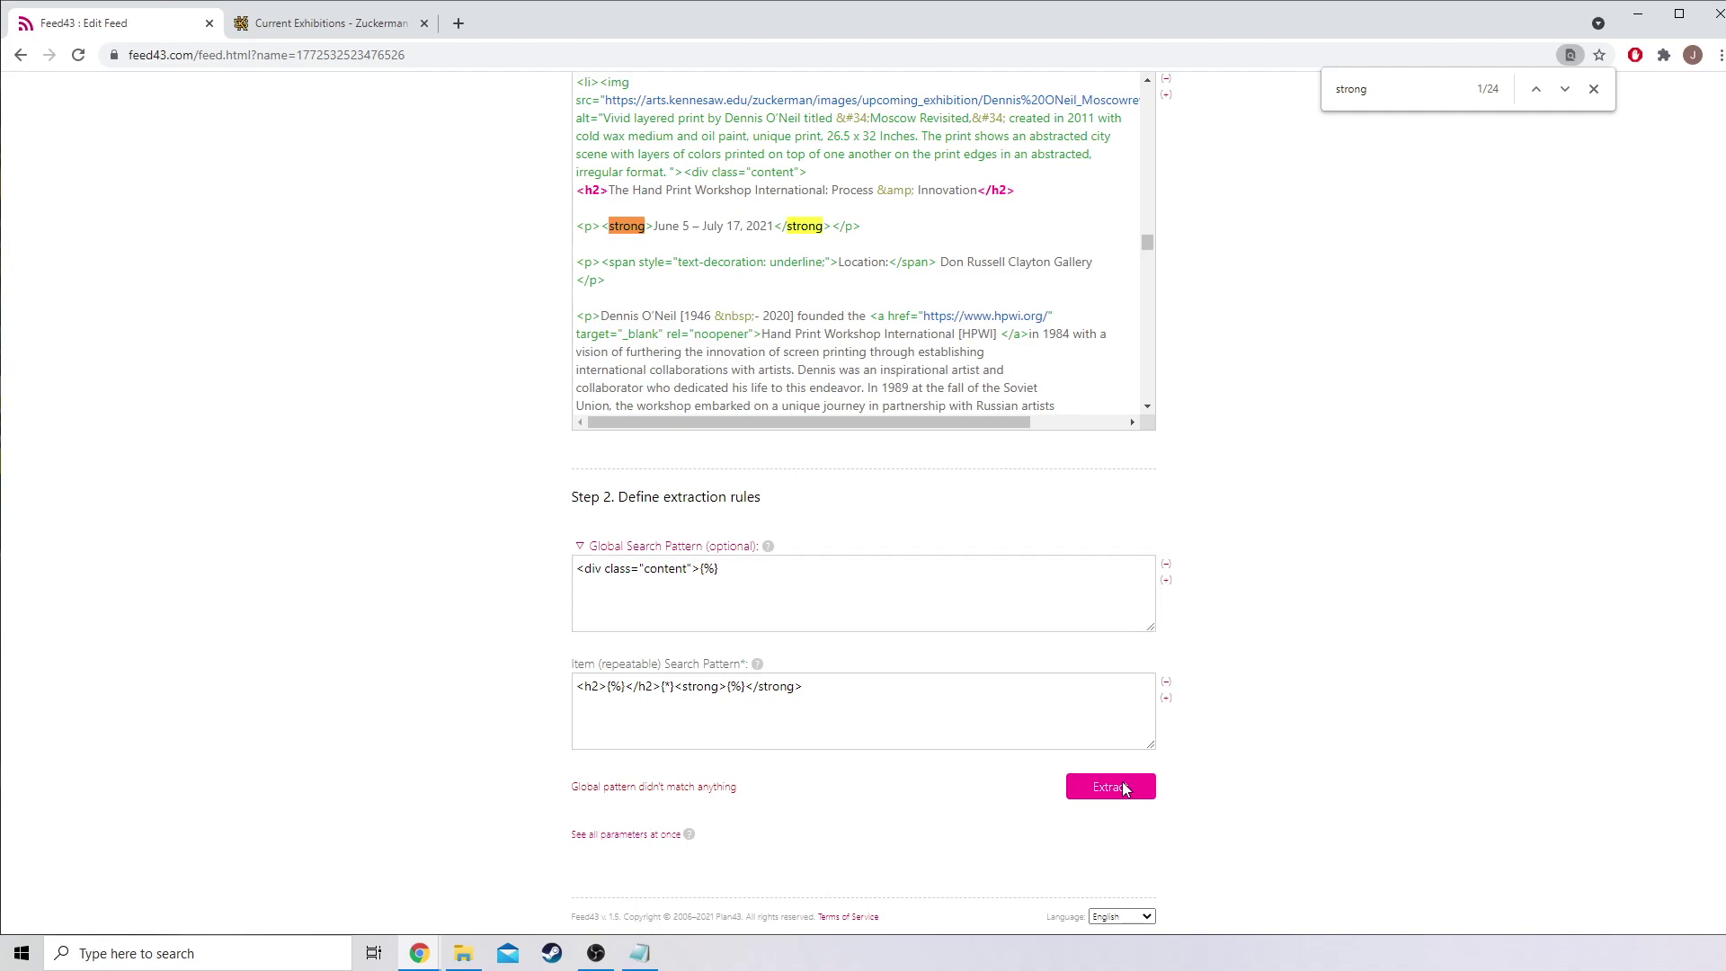
# - Set the RSS item title template to {%1}, the extracted exhibition title, checking the parameter against the clipped data
pyautogui.scroll(-3, 432, 658)
pyautogui.scroll(-3, 427, 659)
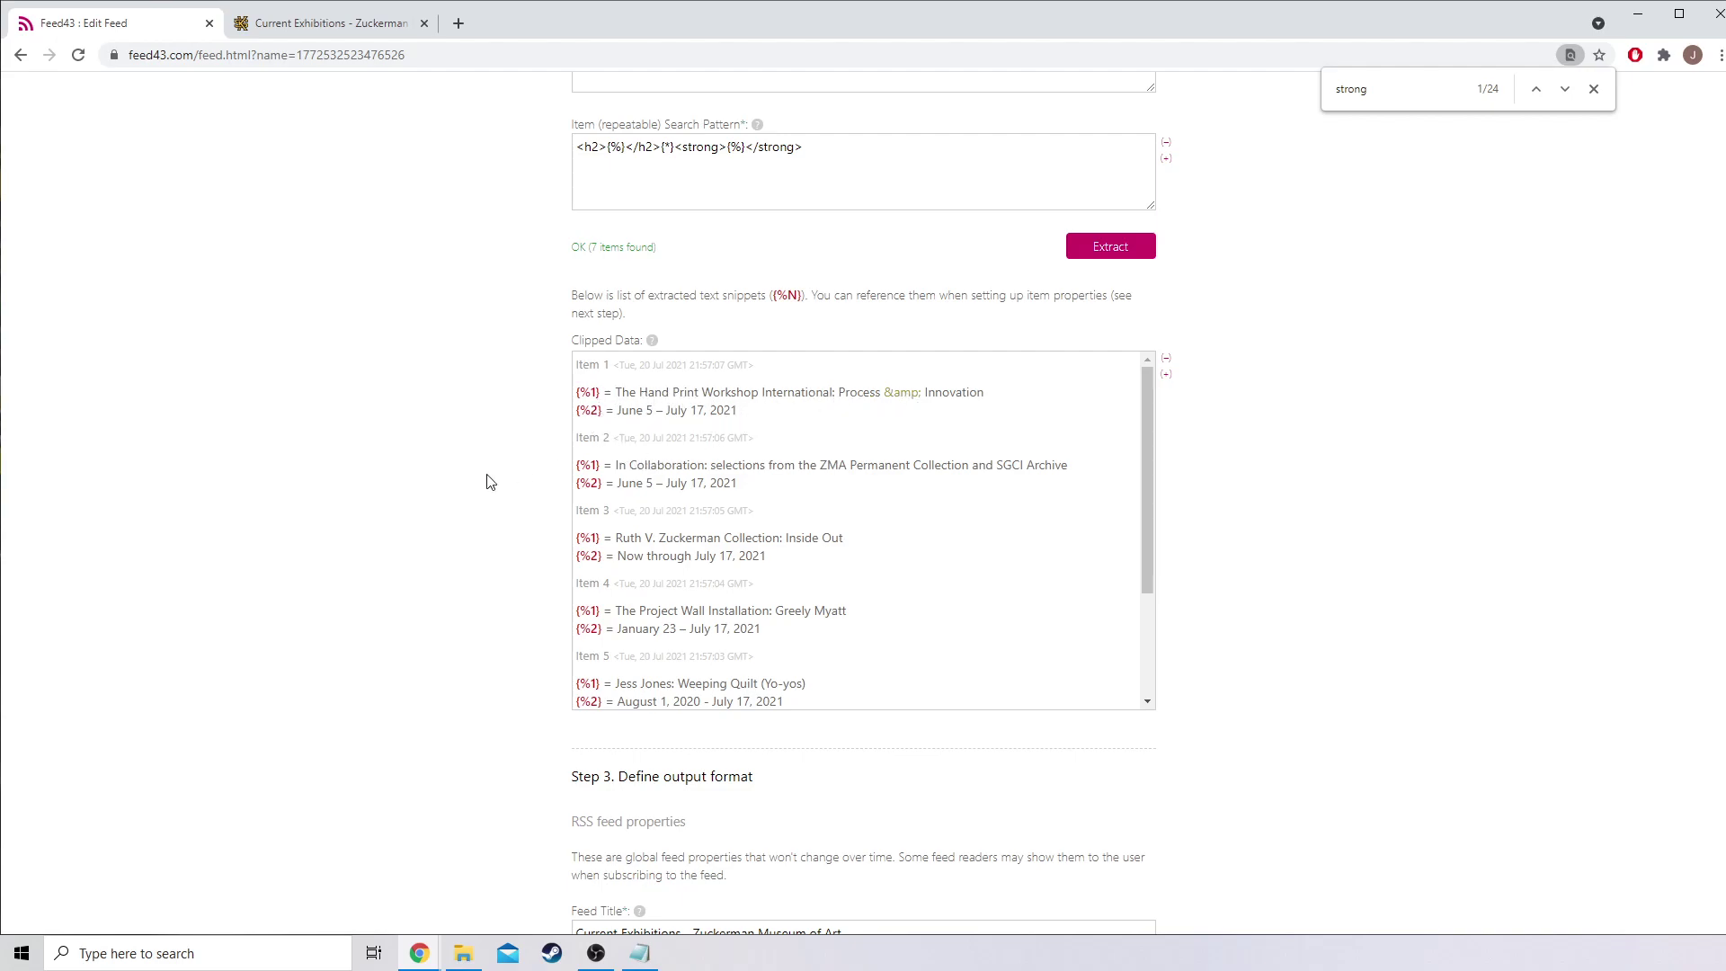
pyautogui.scroll(-8, 490, 483)
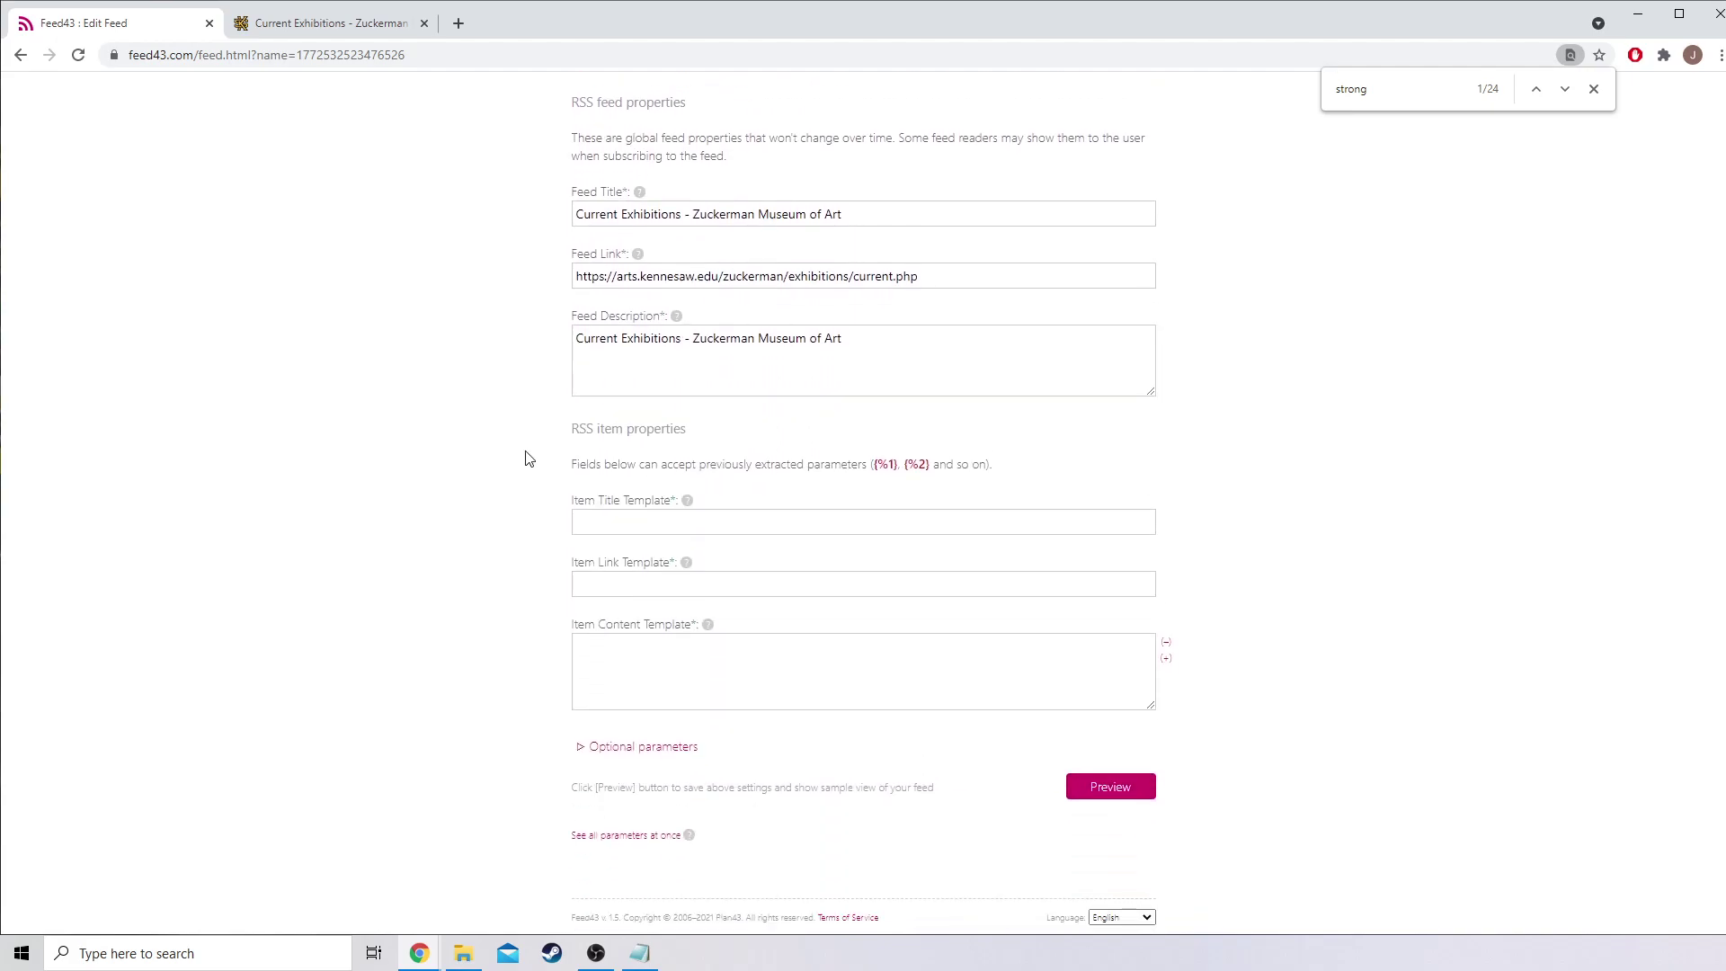
pyautogui.click(580, 520)
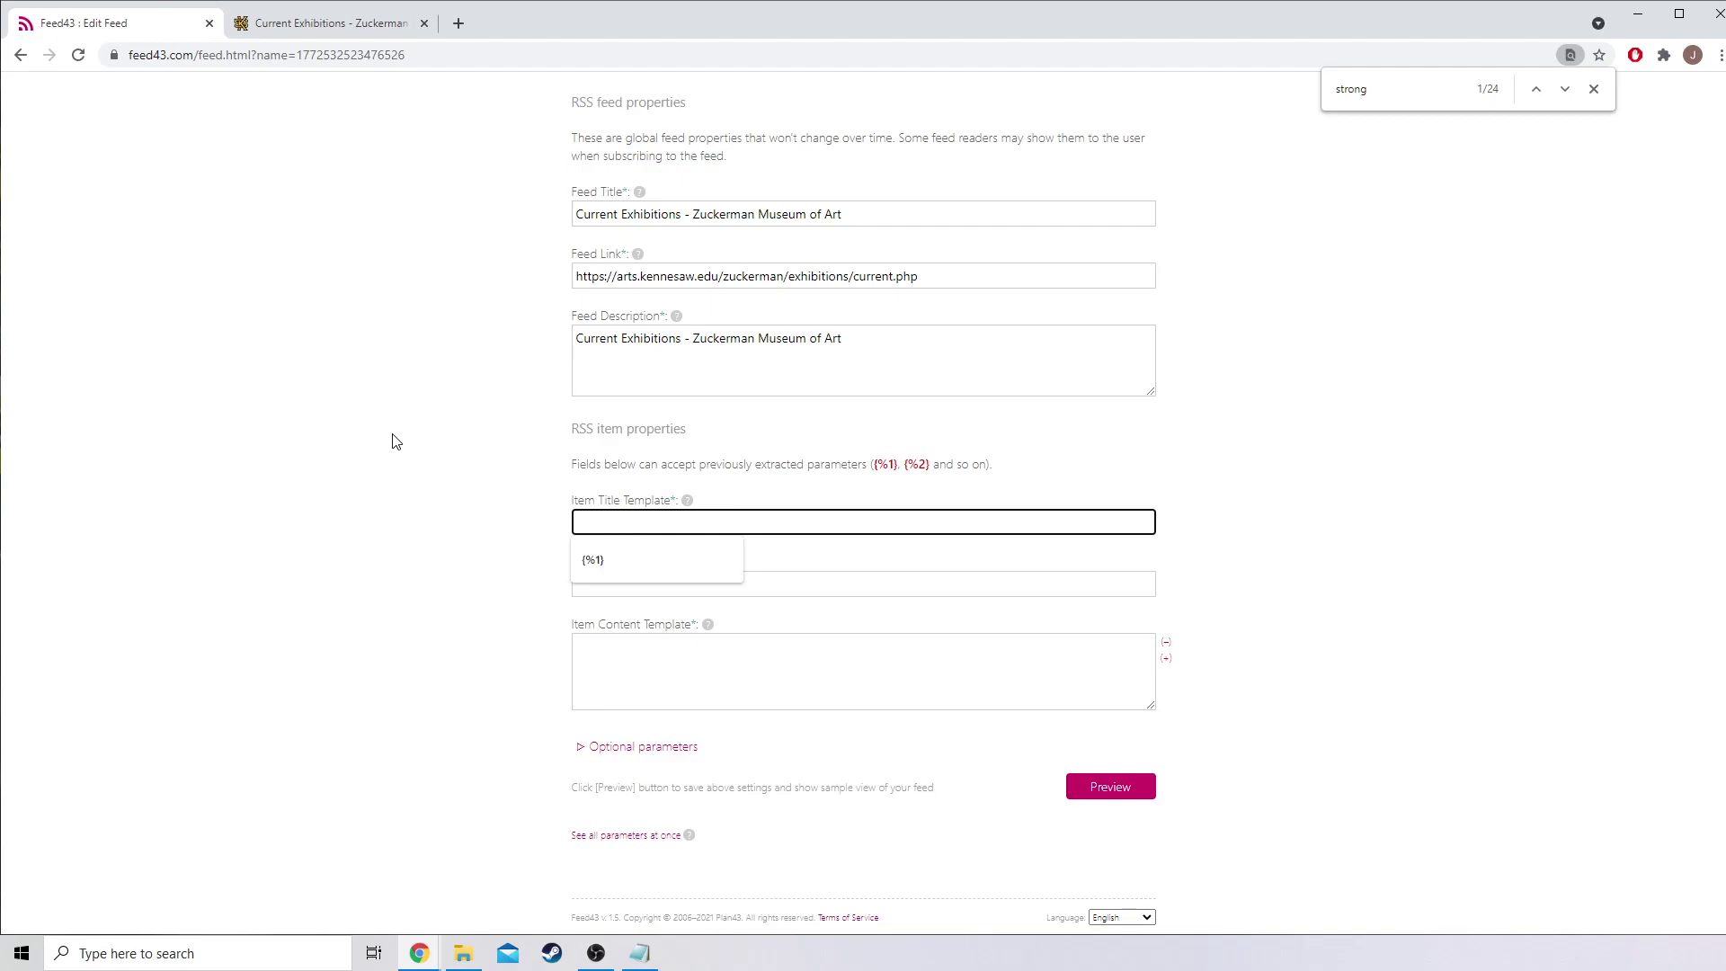
pyautogui.scroll(6, 623, 575)
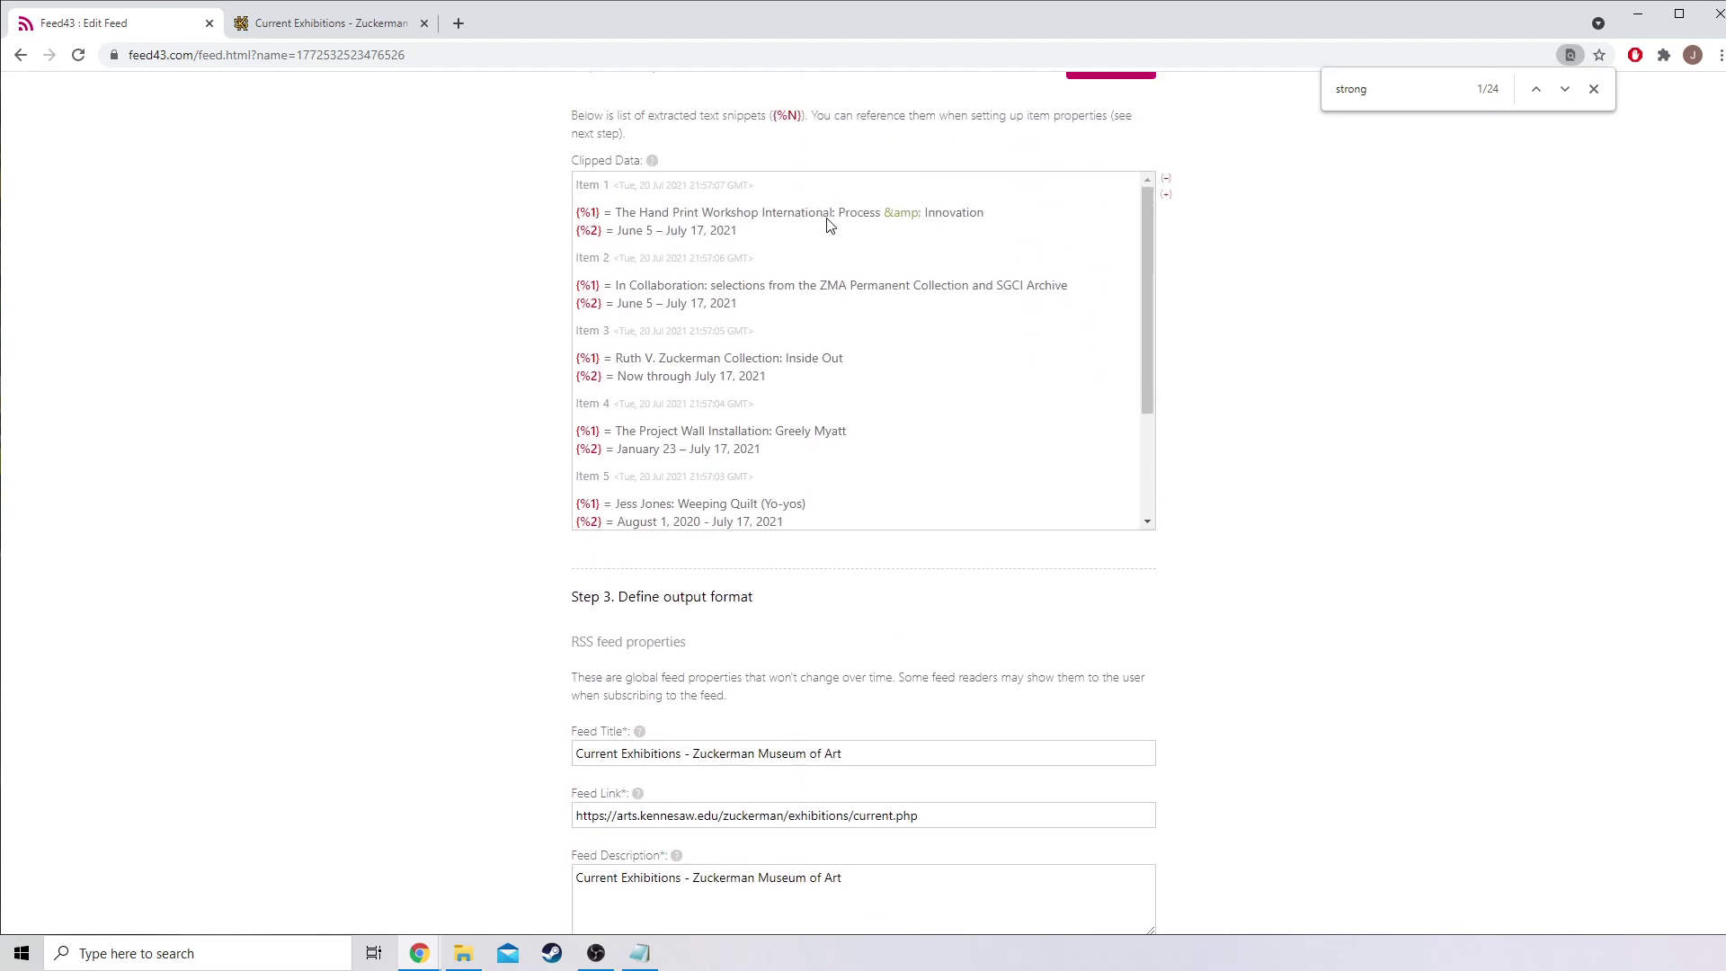
pyautogui.scroll(-2, 751, 409)
pyautogui.scroll(-5, 559, 553)
pyautogui.scroll(-1, 559, 553)
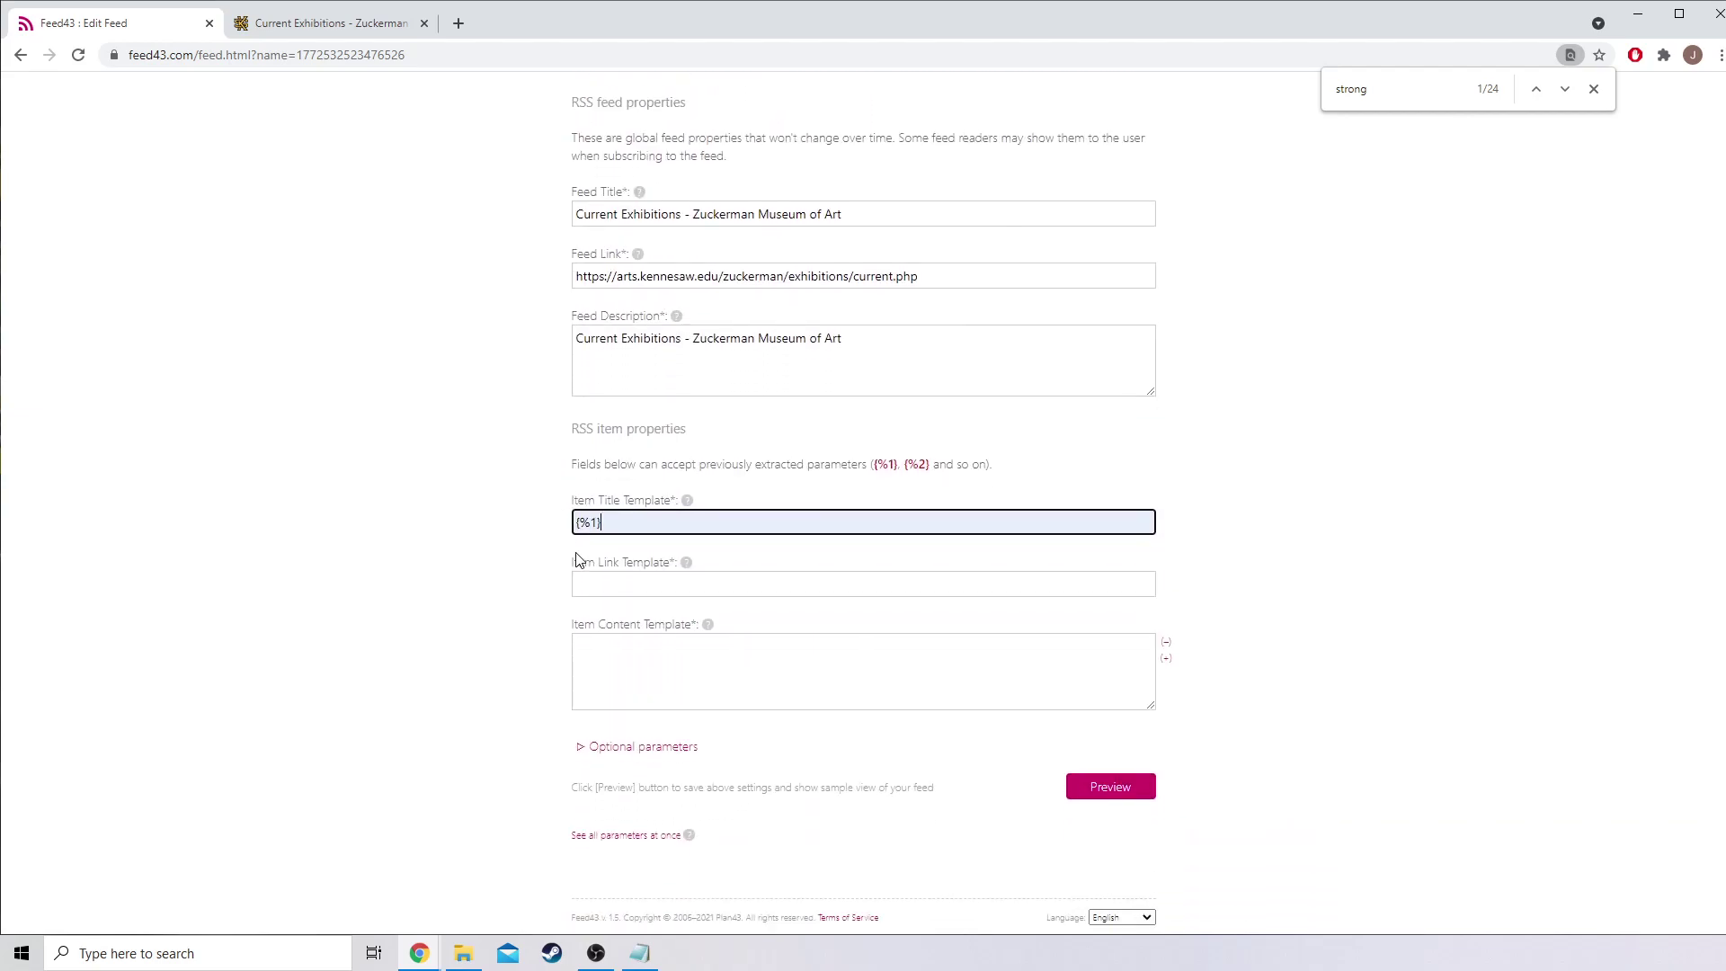
# - Fill in the item link template with {%1}
pyautogui.click(611, 576)
pyautogui.scroll(7, 474, 512)
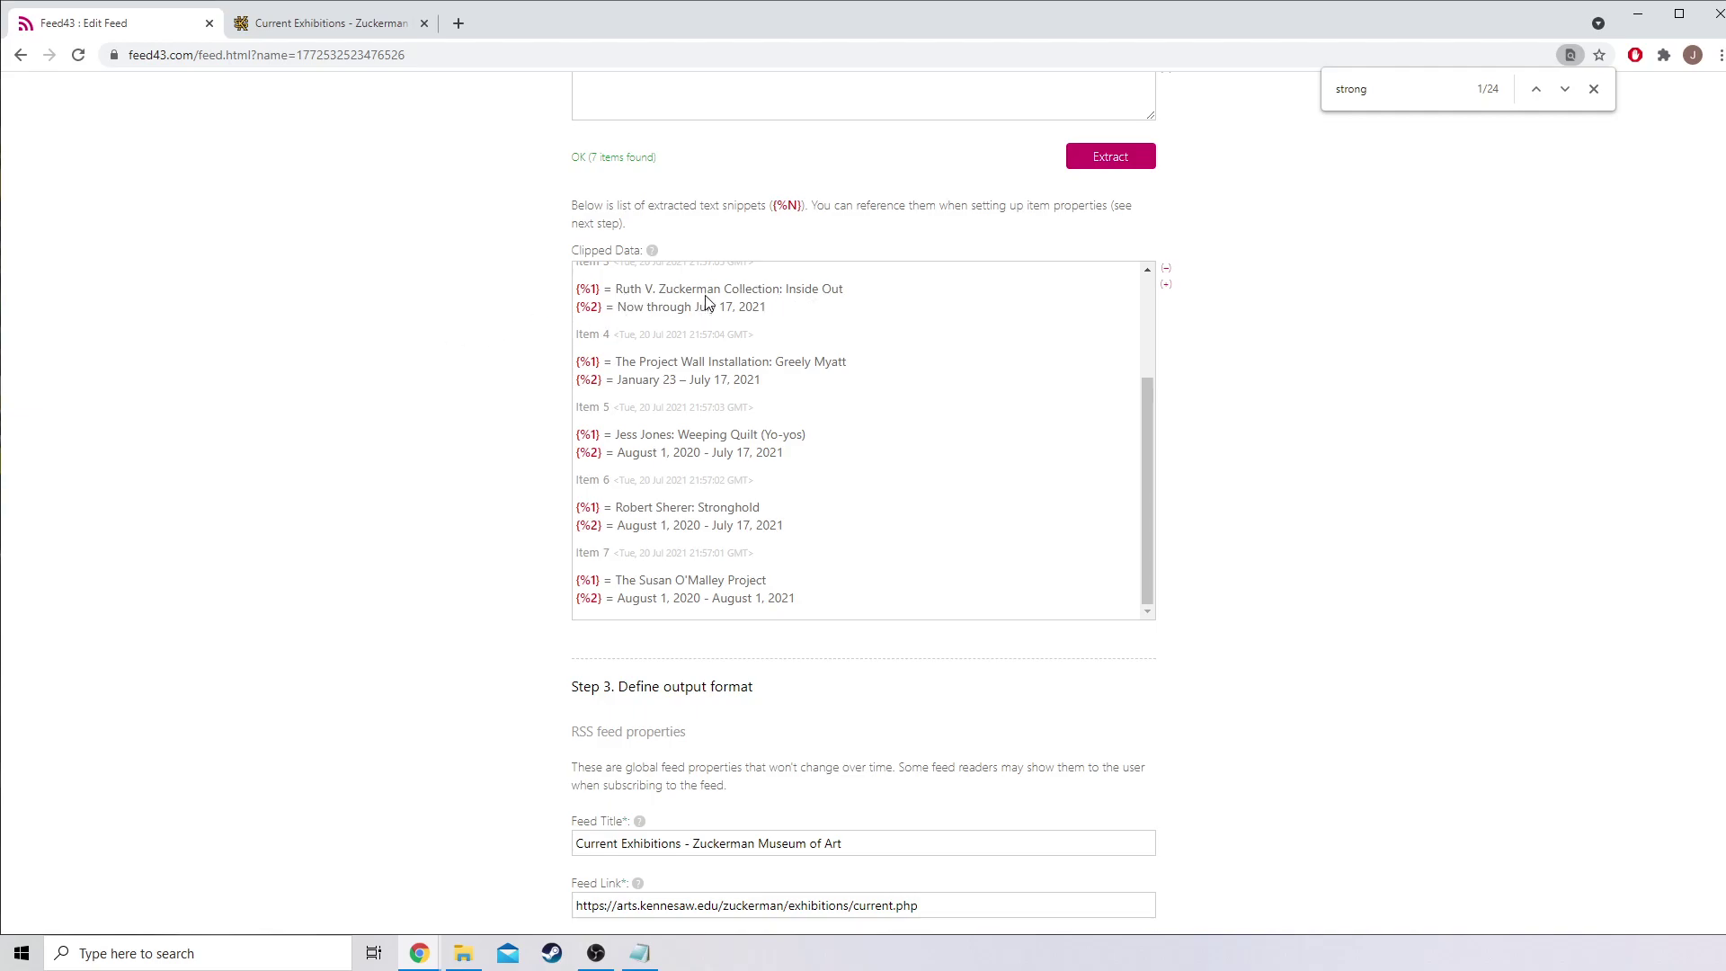
pyautogui.scroll(-7, 499, 436)
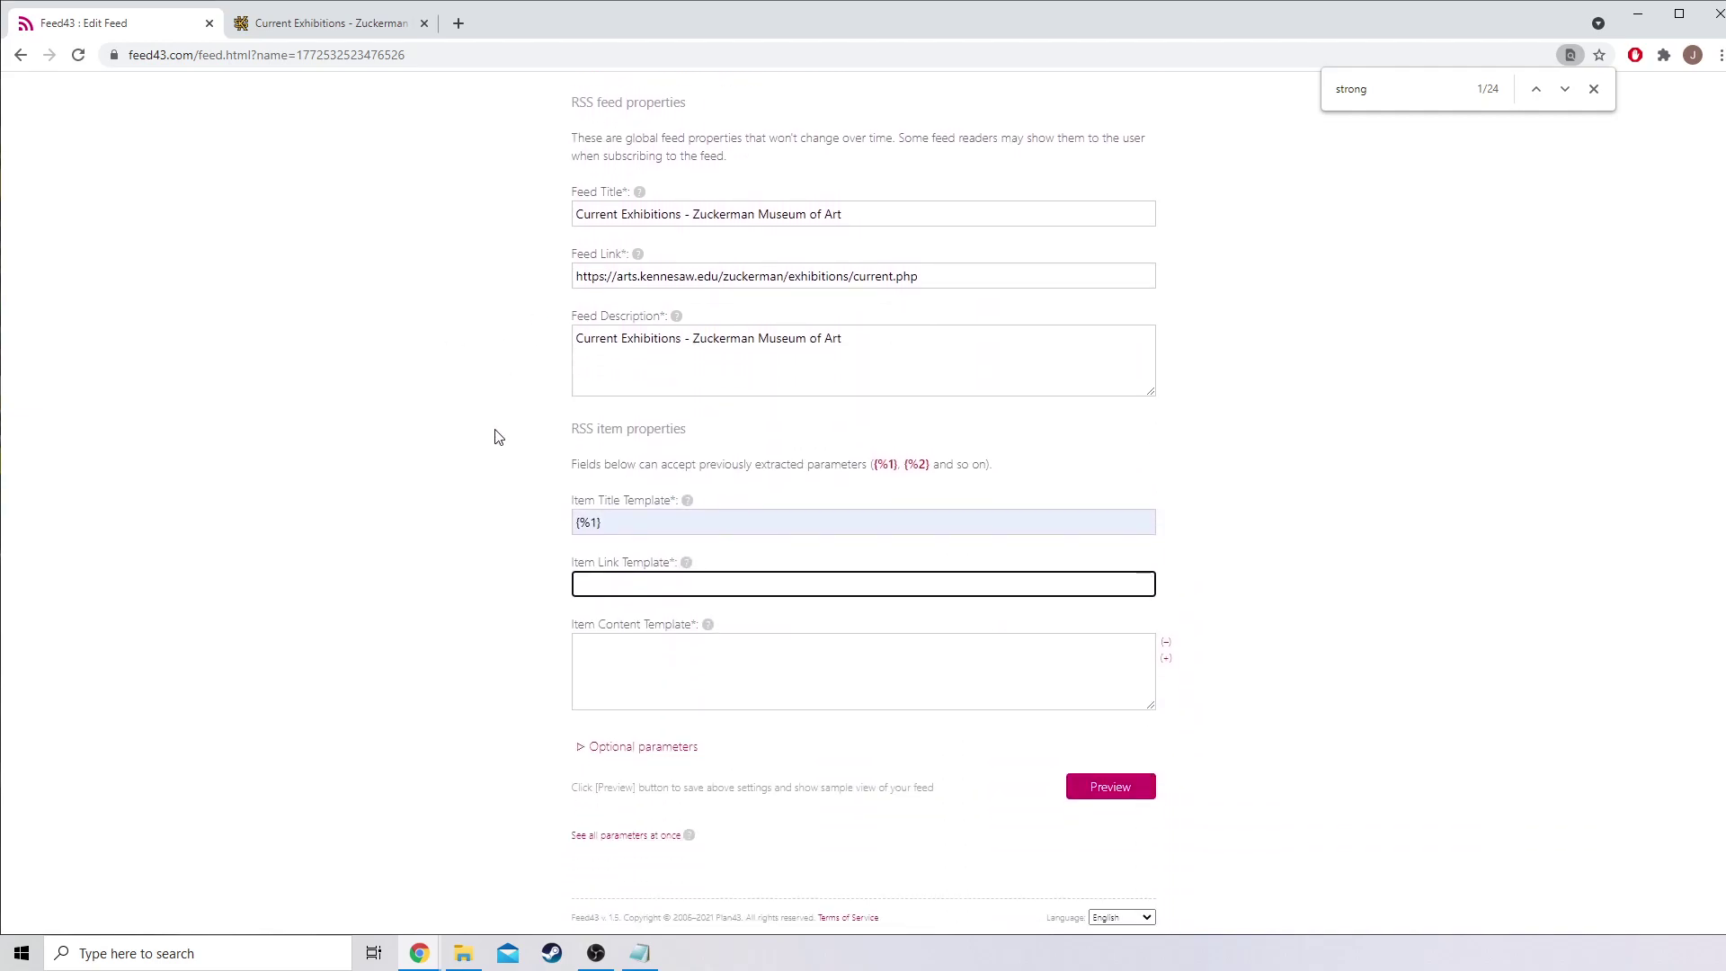
pyautogui.write('{%1')
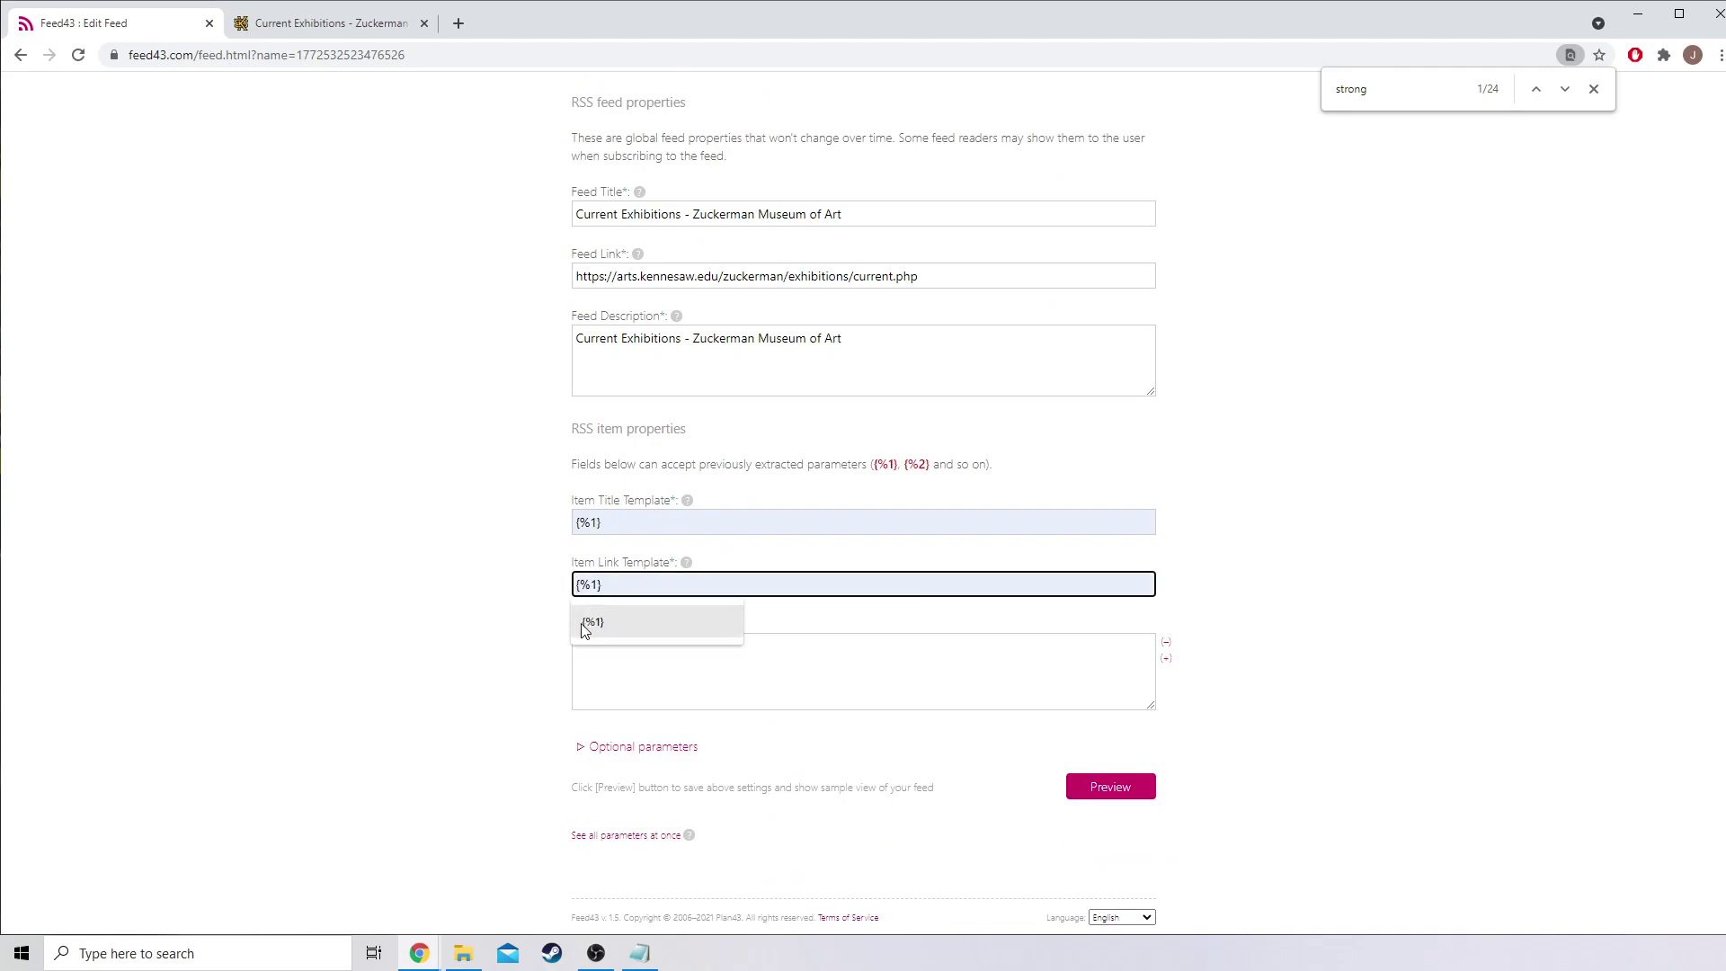
pyautogui.click(592, 622)
# - Set the item content template to {%2} for the exhibition dates and generate the feed preview
pyautogui.click(638, 680)
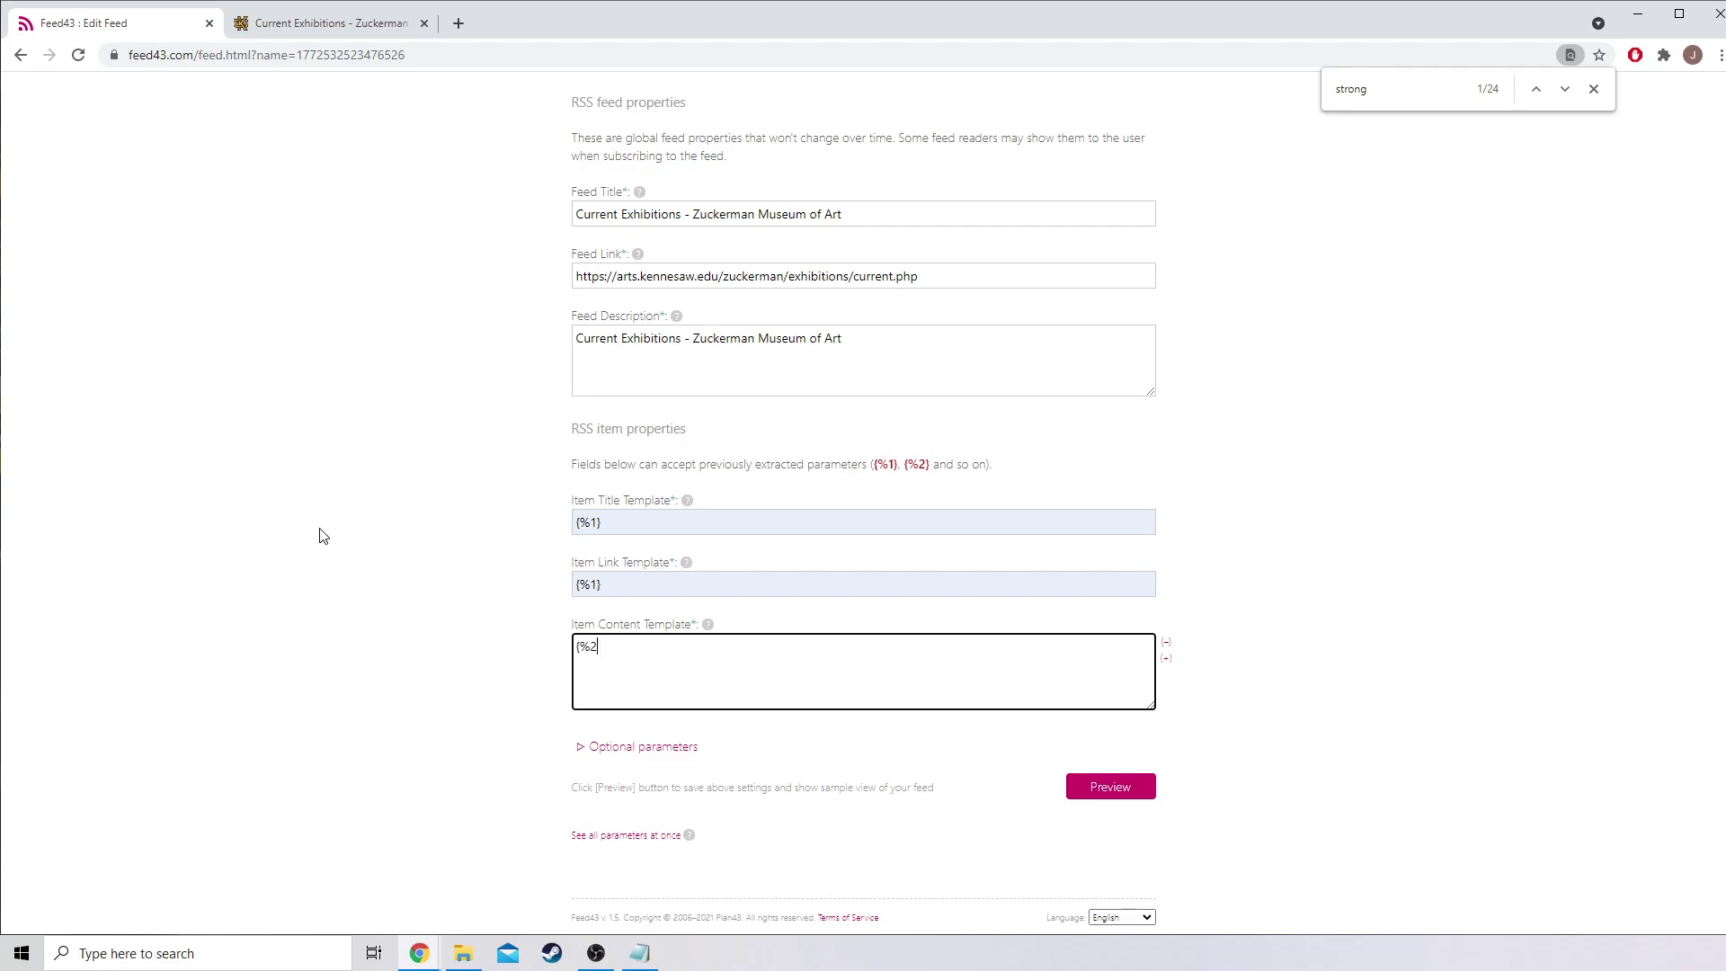
pyautogui.click(325, 537)
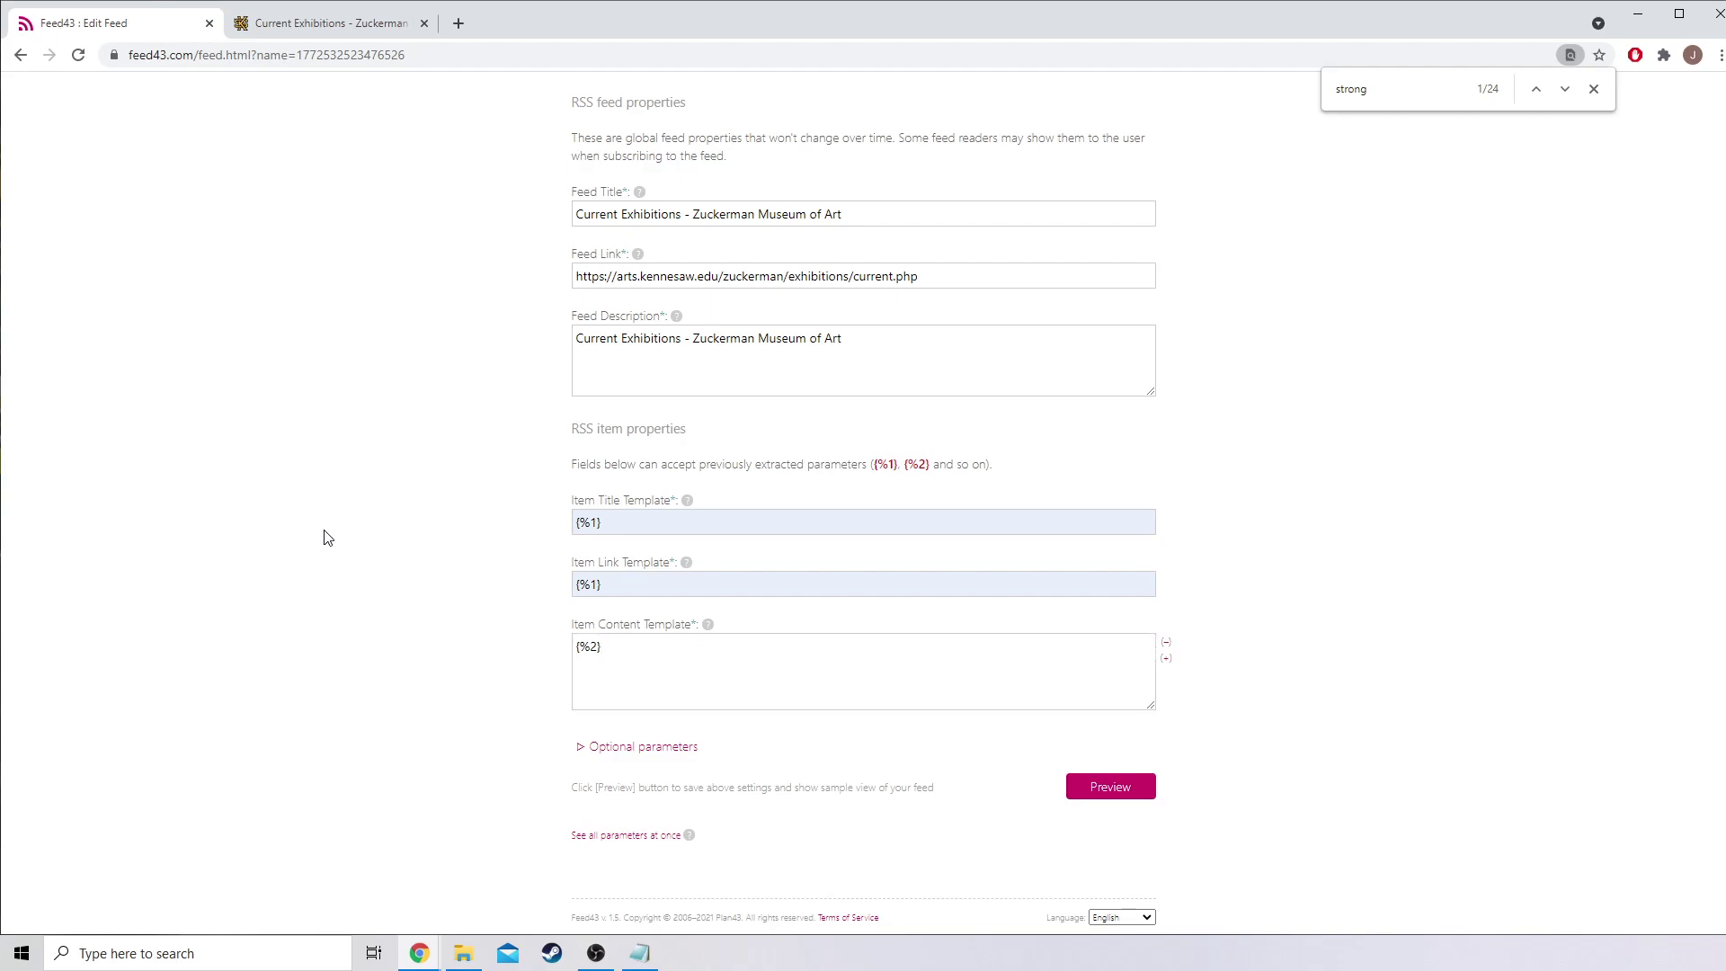
pyautogui.click(1131, 795)
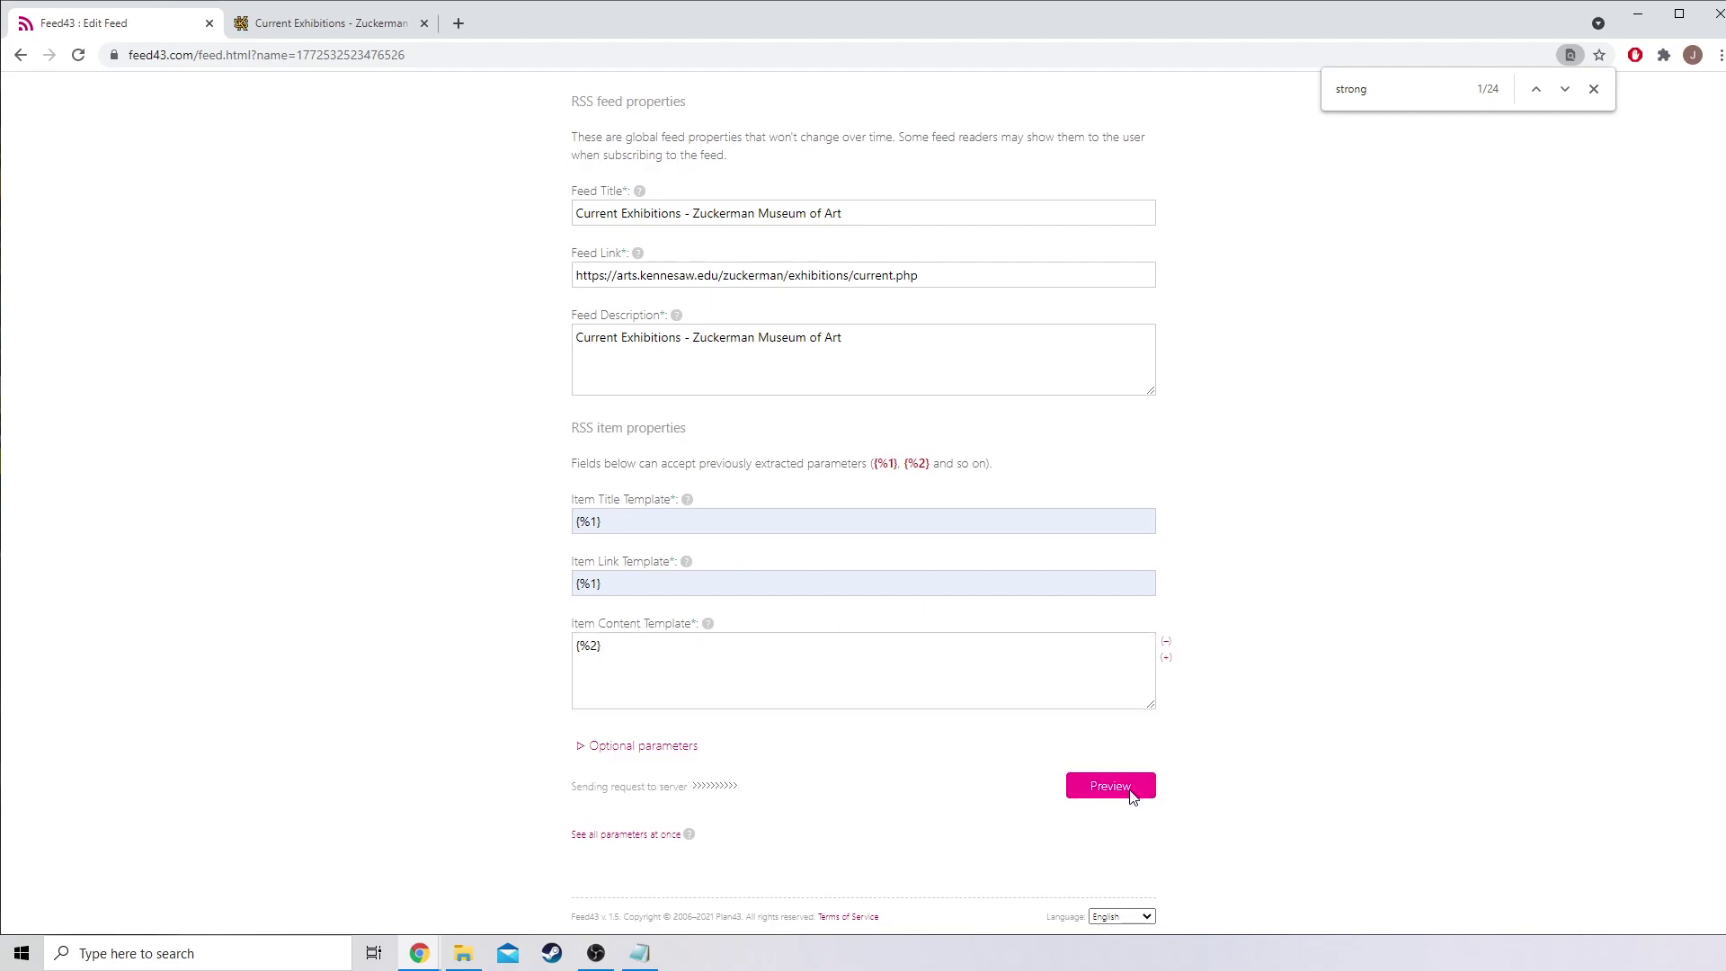
pyautogui.scroll(-5, 391, 670)
pyautogui.scroll(-2, 391, 670)
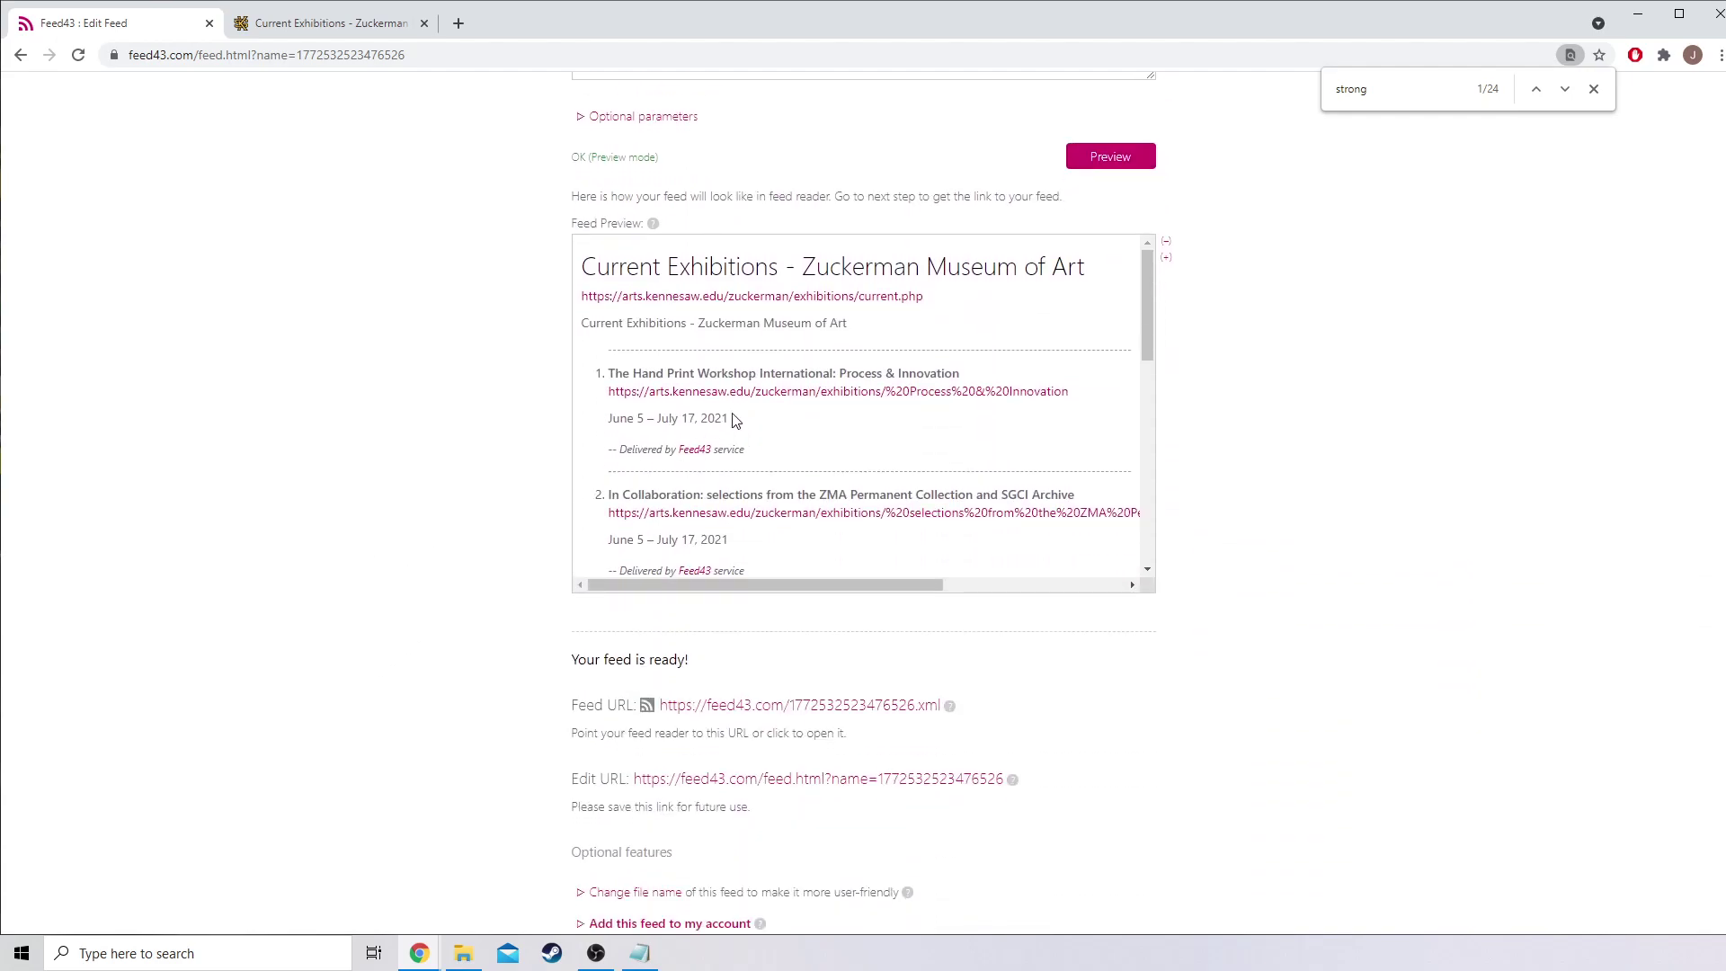
# - Review the feed preview and open the finished feed from its Feed URL in a new tab
pyautogui.scroll(-7, 728, 396)
pyautogui.scroll(7, 725, 389)
pyautogui.scroll(4, 396, 456)
pyautogui.scroll(-6, 400, 462)
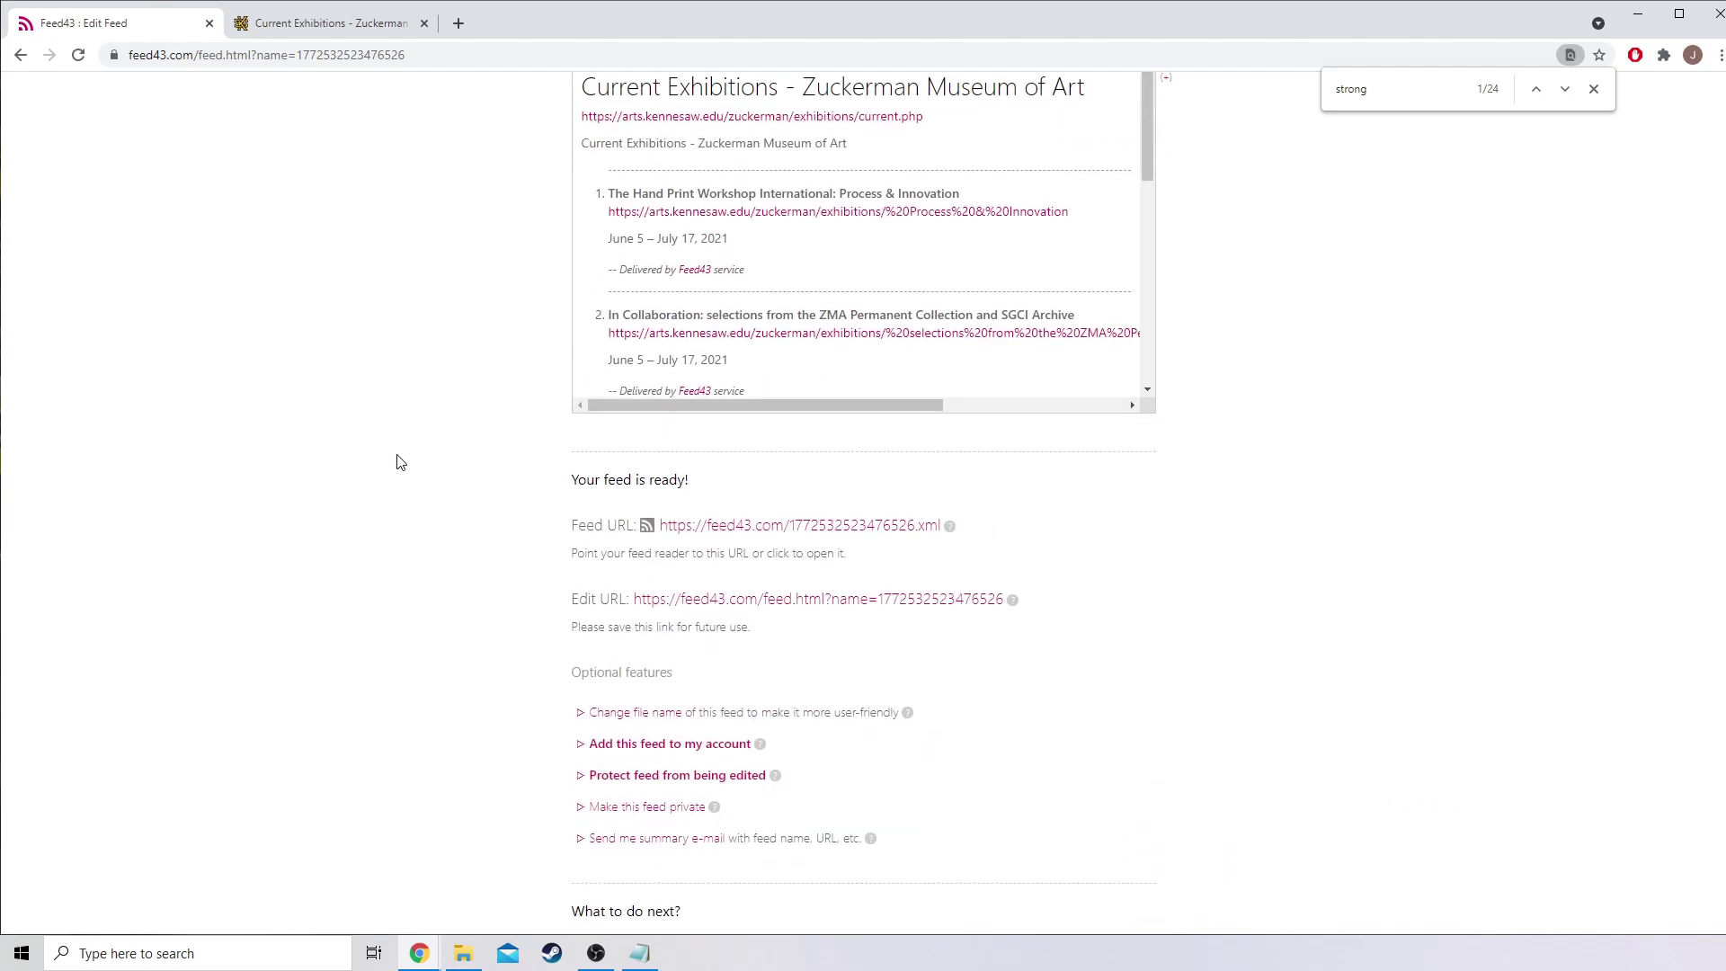
pyautogui.scroll(-2, 400, 462)
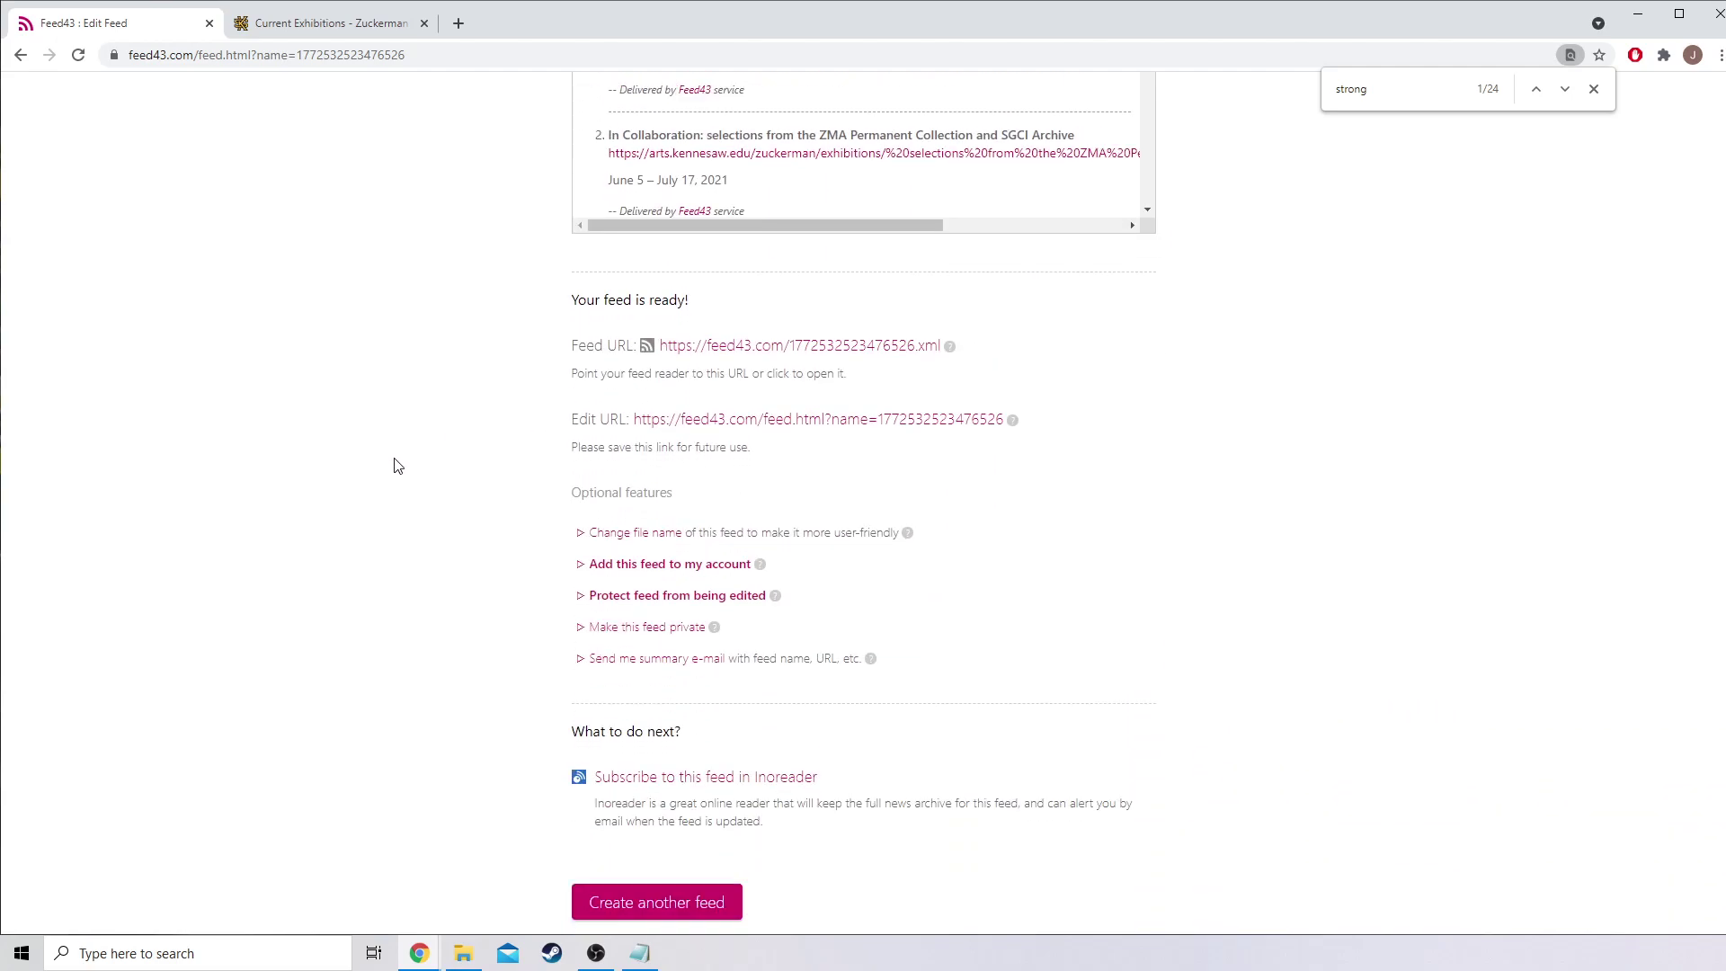
pyautogui.rightClick(770, 350)
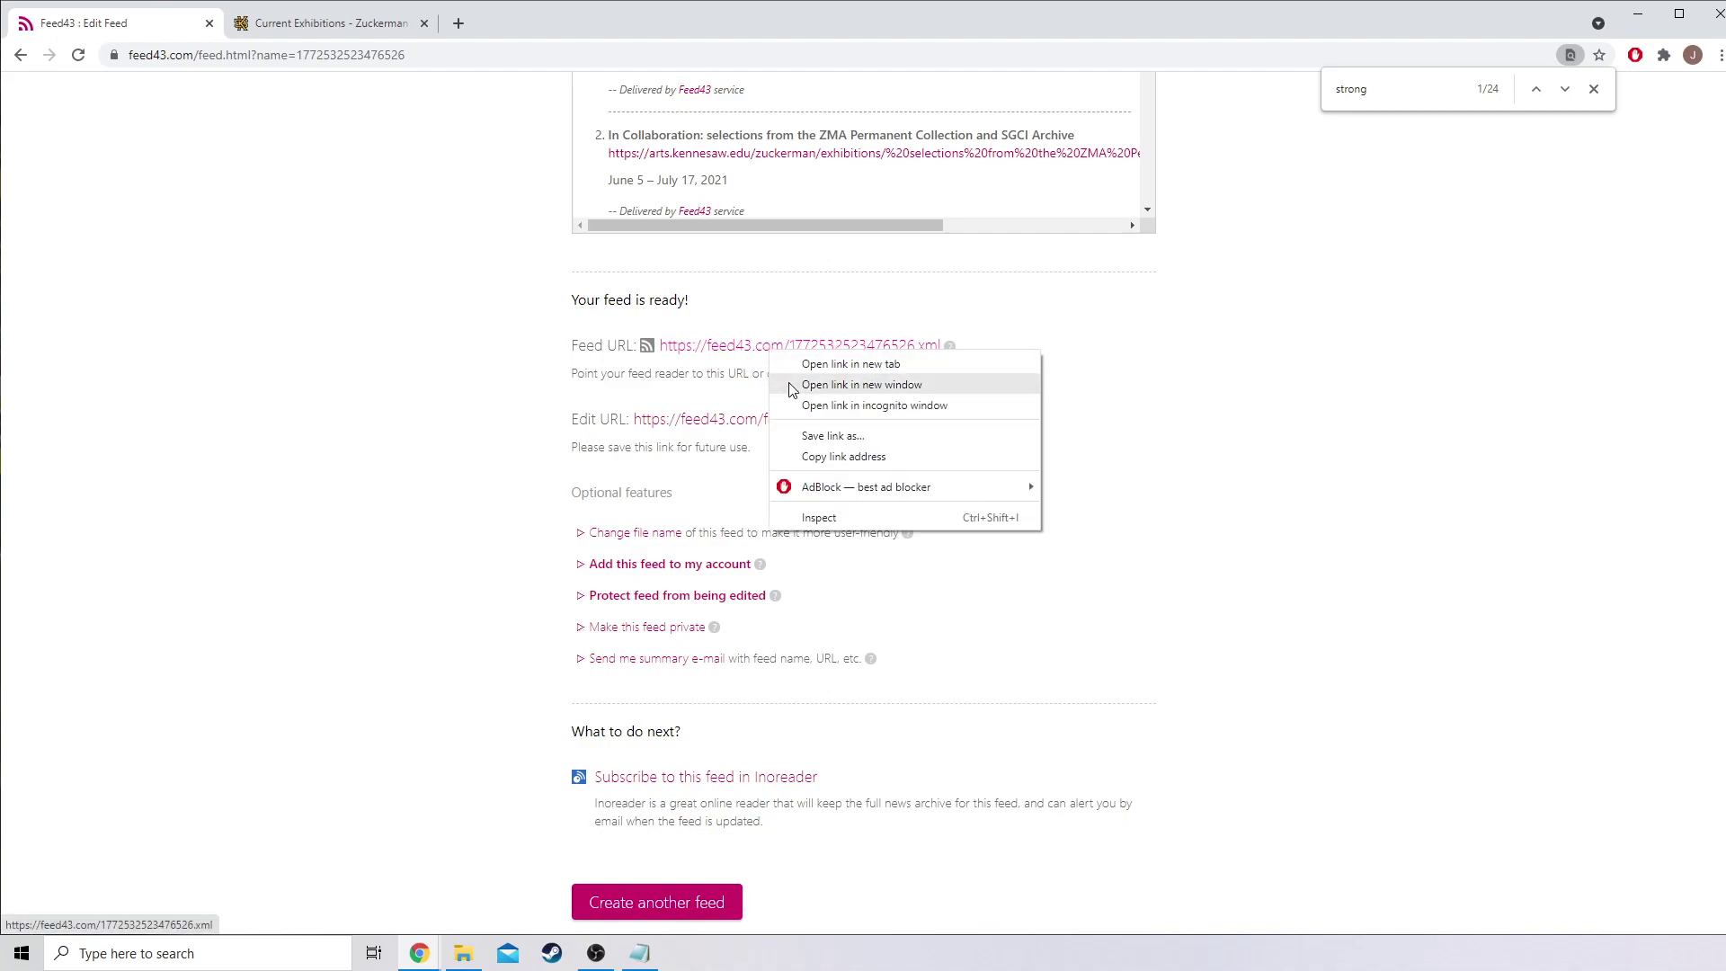
pyautogui.click(509, 367)
pyautogui.click(669, 351)
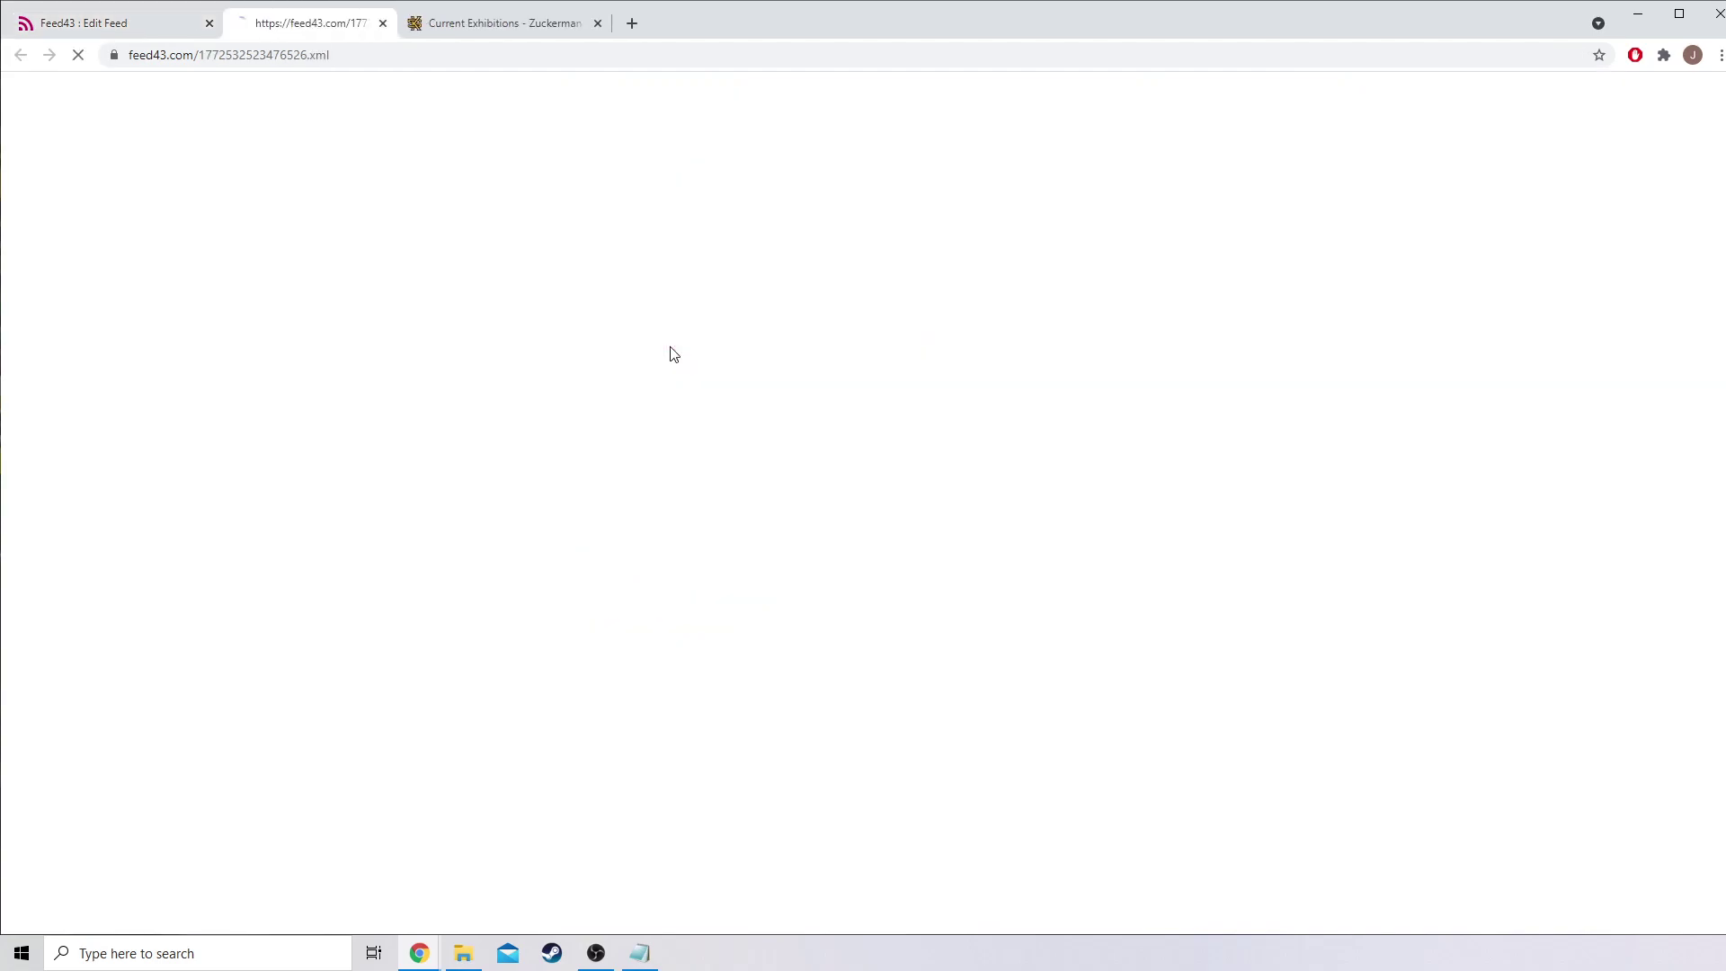
# - Copy the web address of the opened feed page for use in a feed reader
pyautogui.click(252, 56)
pyautogui.rightClick(253, 55)
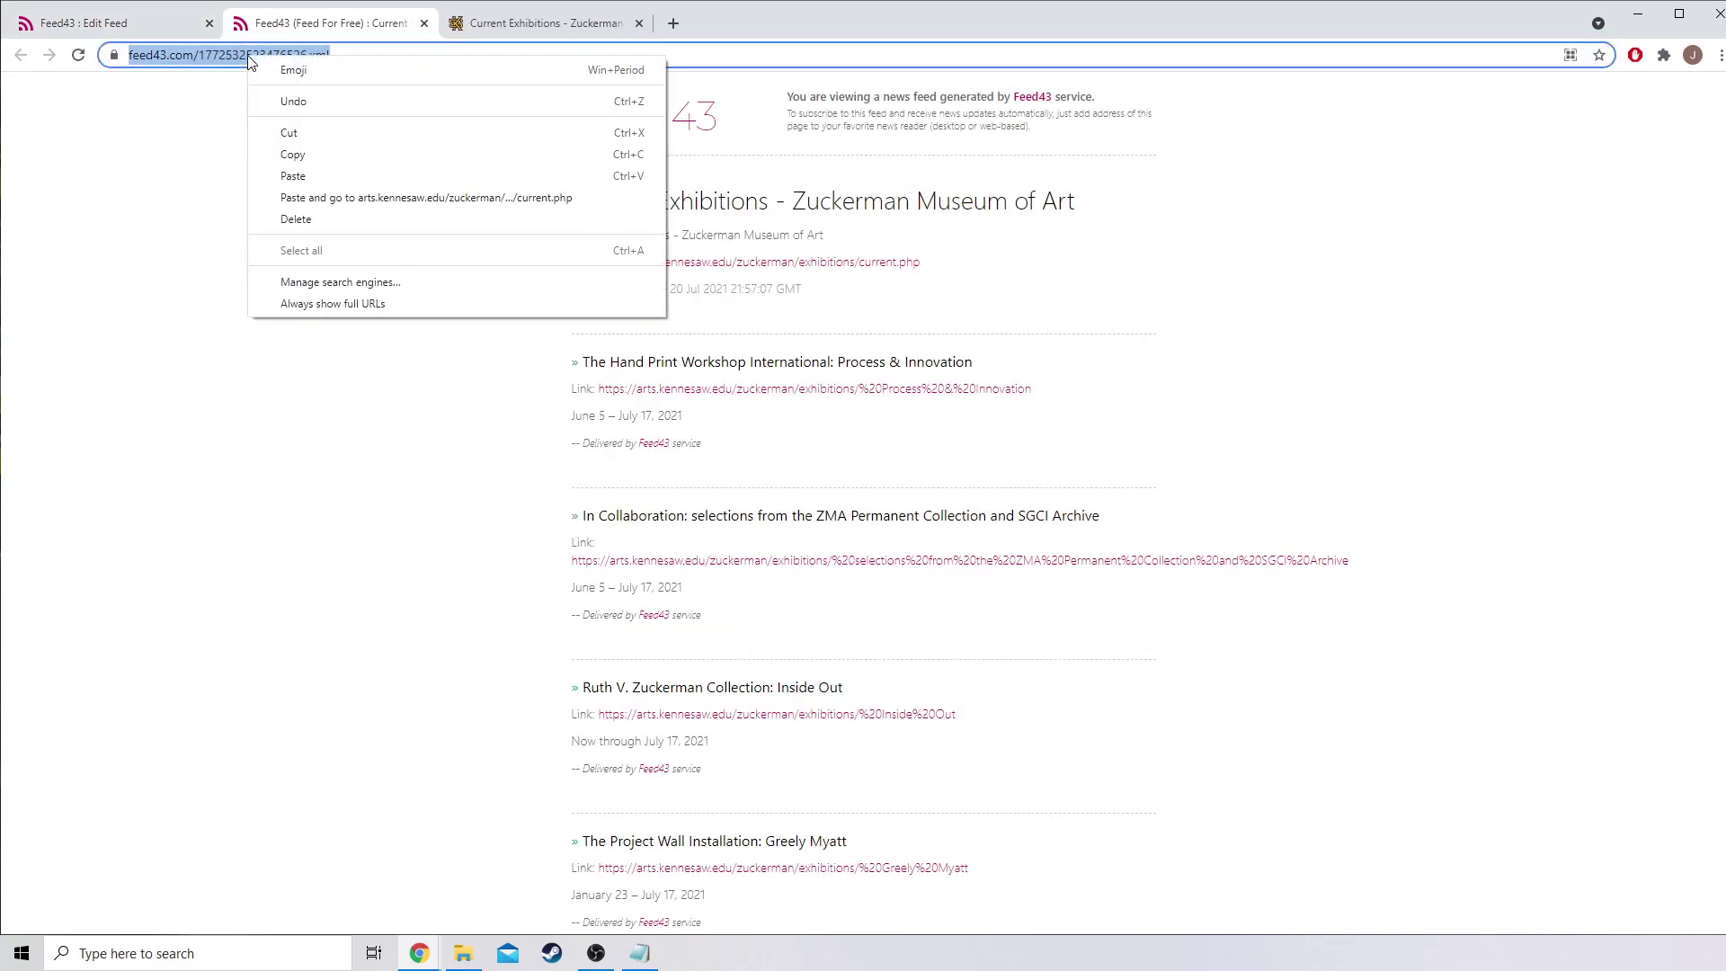
pyautogui.click(317, 158)
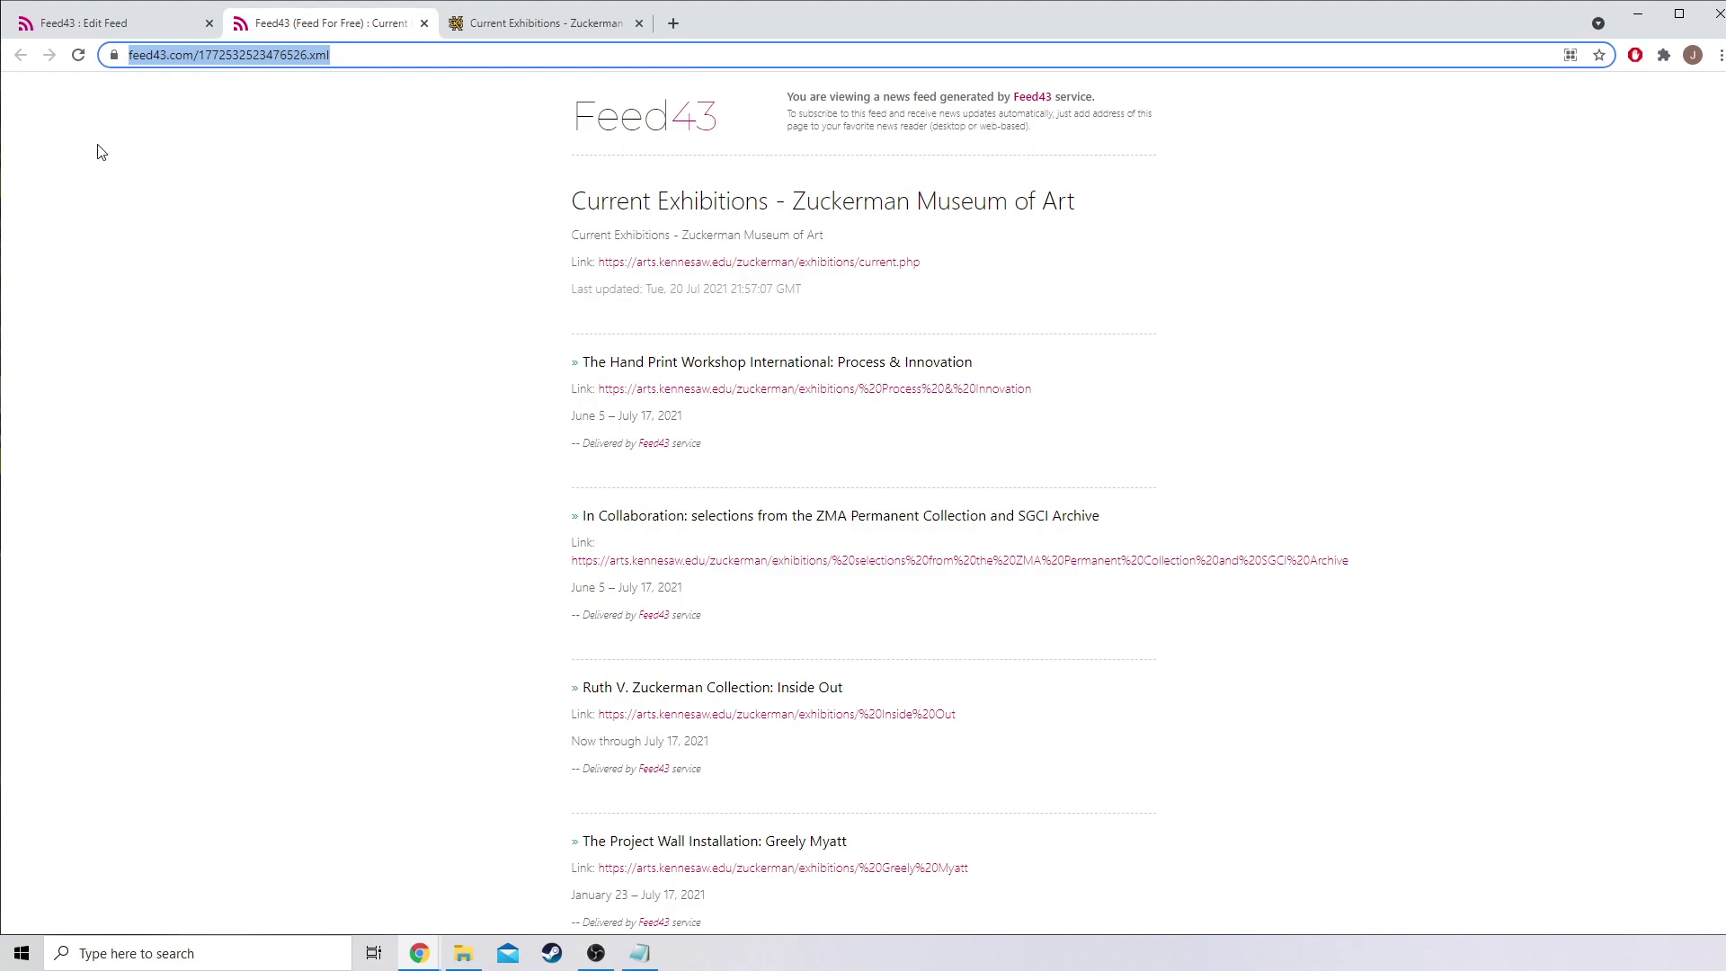
pyautogui.click(598, 960)
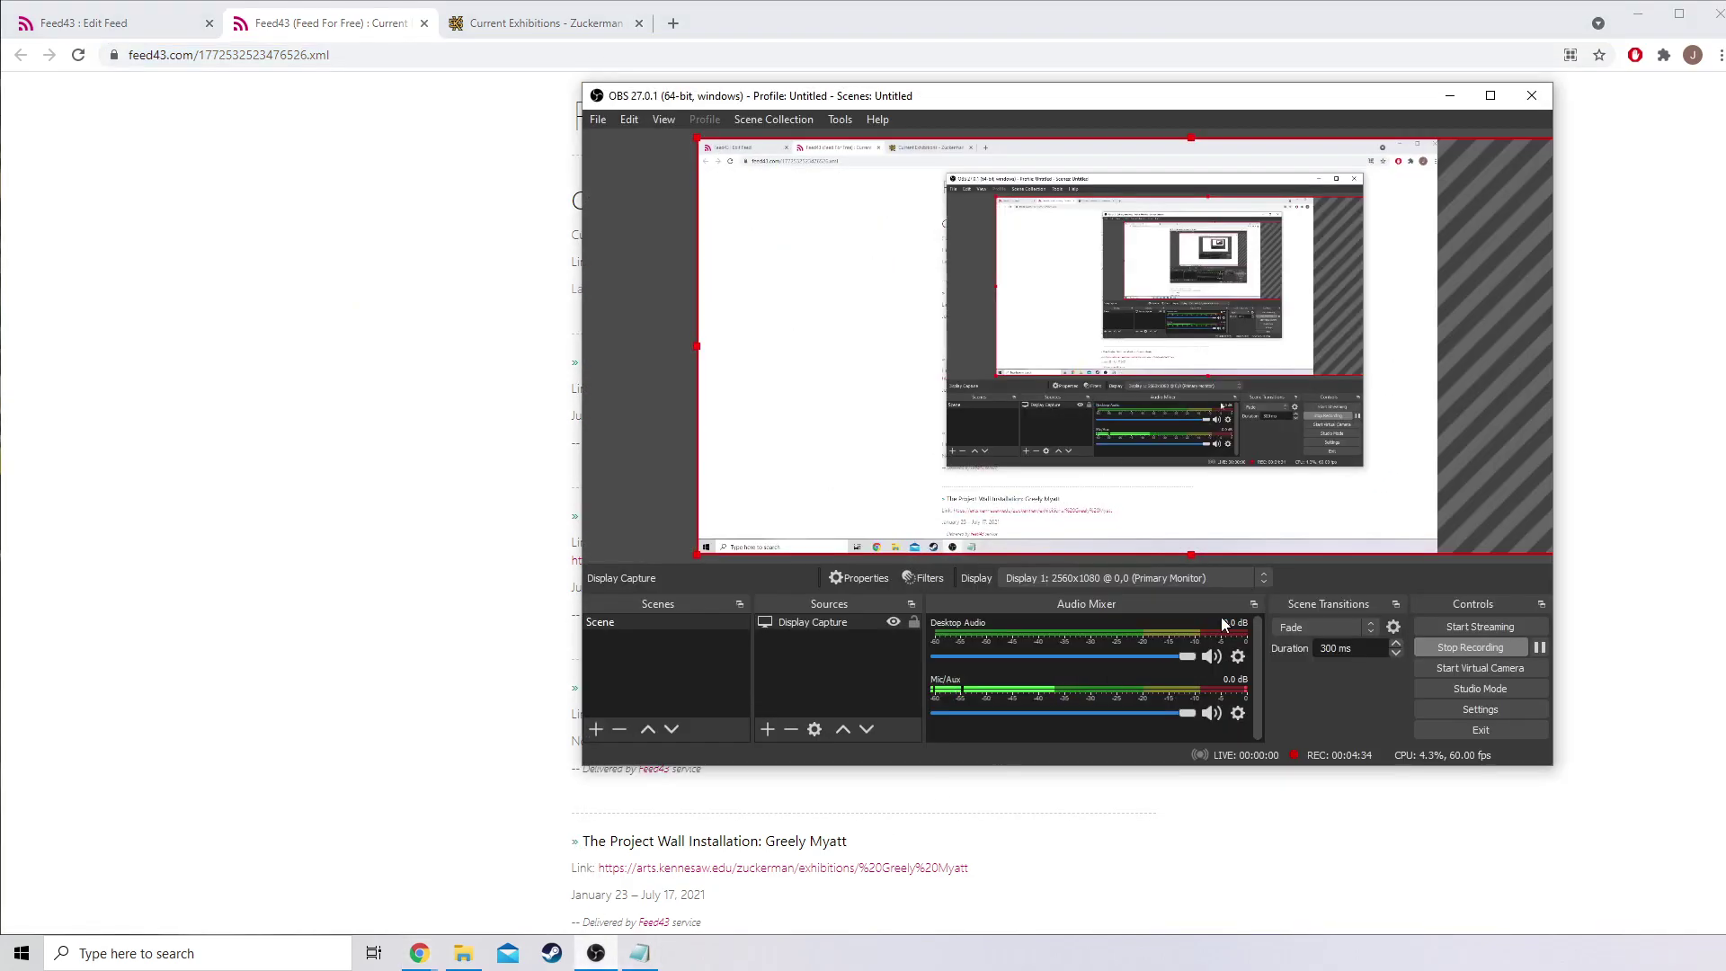